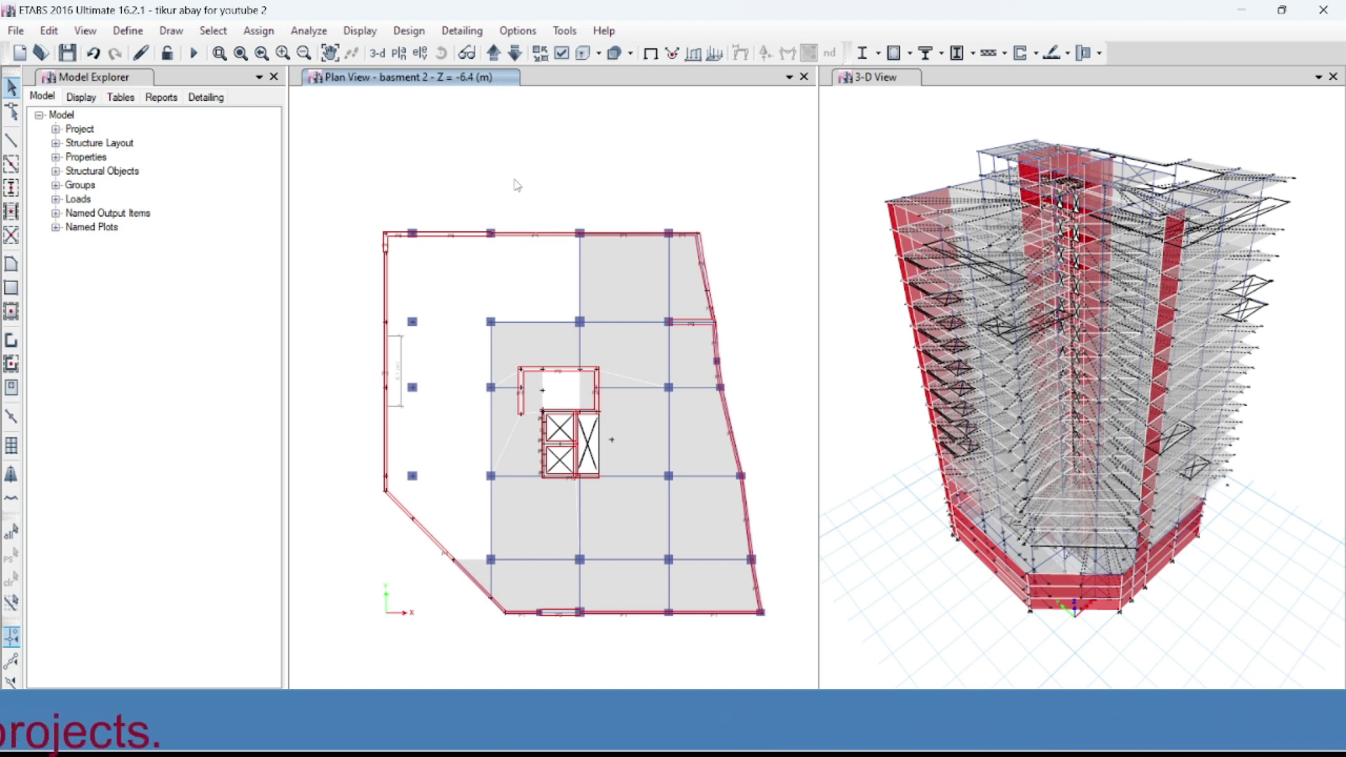
pyautogui.moveTo(309, 94)
pyautogui.mouseDown()
pyautogui.moveTo(307, 124)
pyautogui.moveTo(320, 102)
pyautogui.moveTo(346, 142)
pyautogui.moveTo(355, 104)
pyautogui.moveTo(347, 121)
pyautogui.moveTo(453, 125)
pyautogui.moveTo(469, 142)
pyautogui.moveTo(471, 121)
pyautogui.moveTo(495, 113)
pyautogui.moveTo(499, 127)
pyautogui.moveTo(591, 119)
pyautogui.moveTo(585, 131)
pyautogui.mouseUp()
pyautogui.click(589, 112)
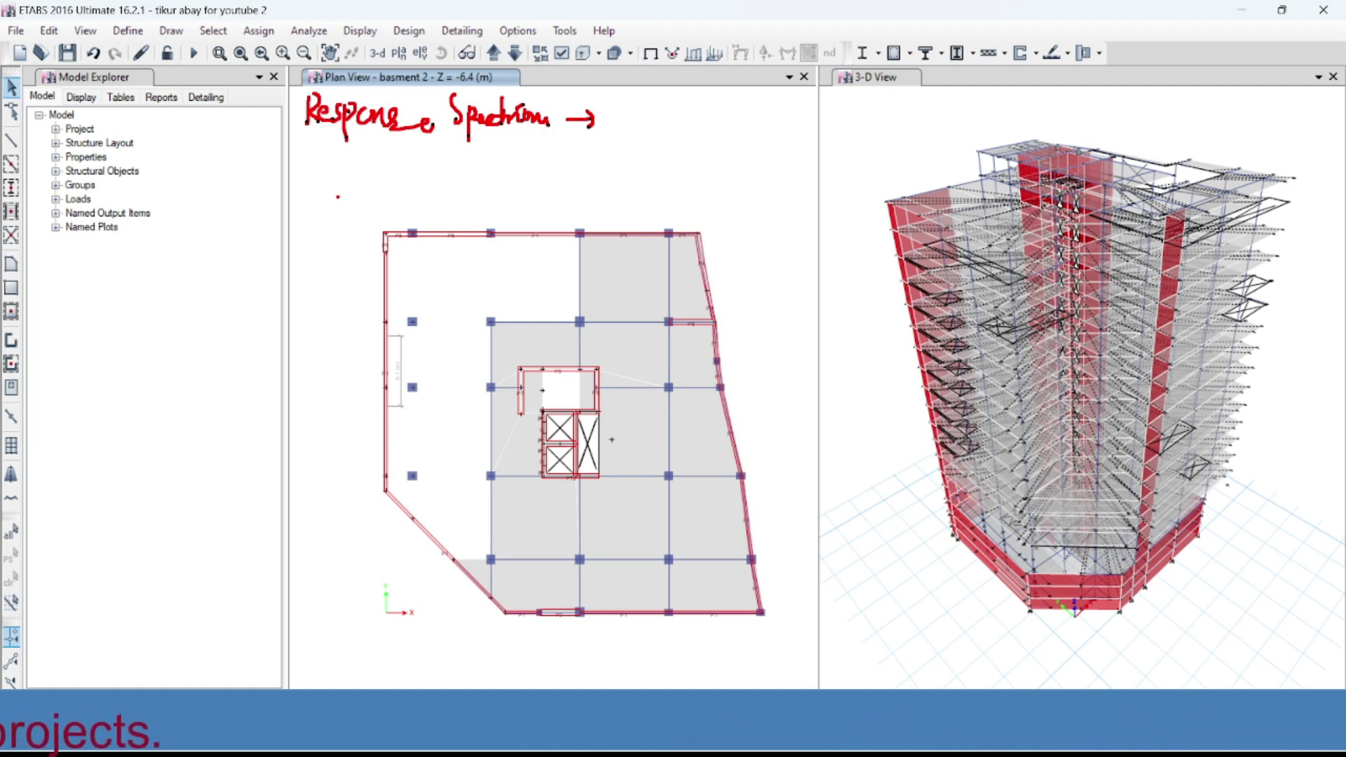
pyautogui.moveTo(298, 138); pyautogui.dragTo(524, 142)
pyautogui.moveTo(295, 152); pyautogui.dragTo(520, 157)
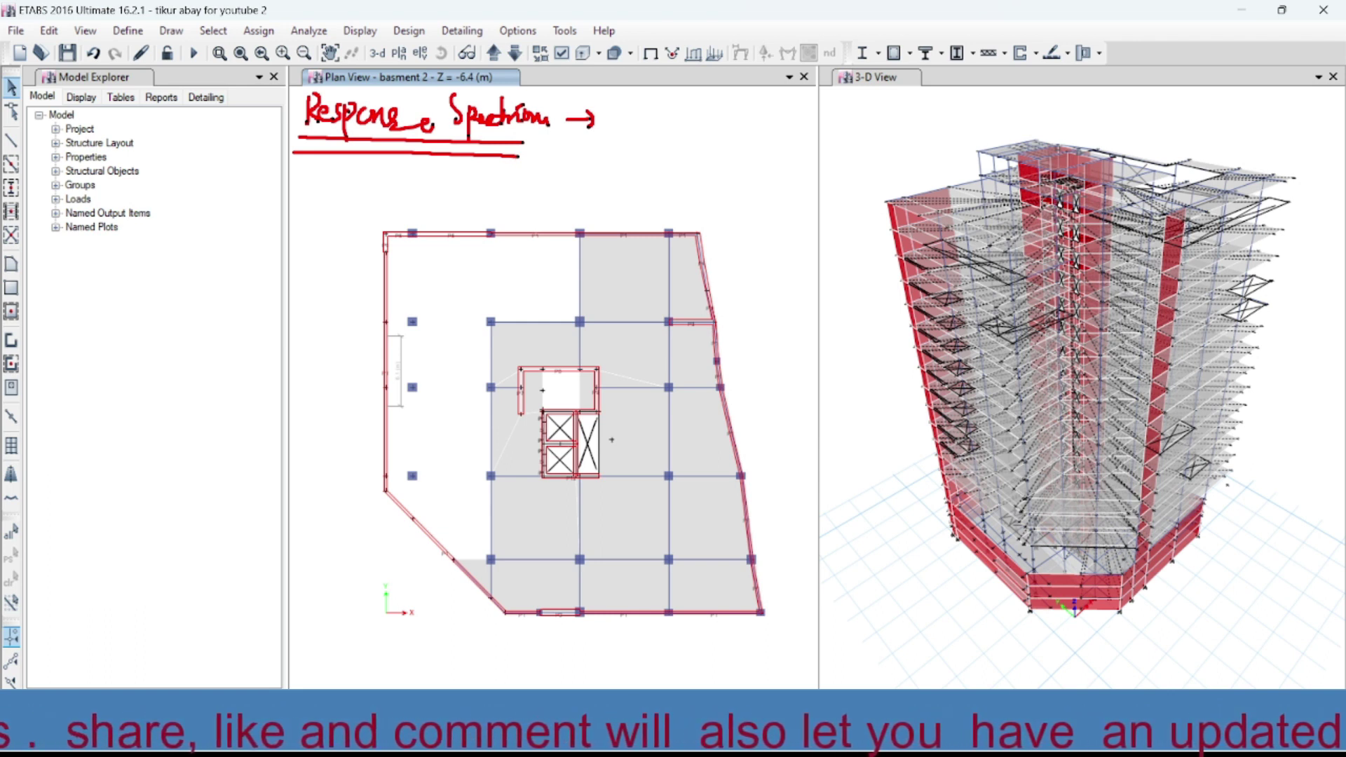
pyautogui.moveTo(636, 100)
pyautogui.mouseDown()
pyautogui.moveTo(622, 202)
pyautogui.moveTo(791, 205)
pyautogui.moveTo(751, 221)
pyautogui.moveTo(774, 235)
pyautogui.moveTo(759, 220)
pyautogui.moveTo(778, 203)
pyautogui.moveTo(786, 218)
pyautogui.mouseUp()
pyautogui.moveTo(617, 114)
pyautogui.mouseDown()
pyautogui.moveTo(634, 98)
pyautogui.moveTo(652, 106)
pyautogui.mouseUp()
pyautogui.moveTo(588, 143)
pyautogui.mouseDown()
pyautogui.moveTo(592, 133)
pyautogui.moveTo(601, 149)
pyautogui.moveTo(591, 171)
pyautogui.mouseUp()
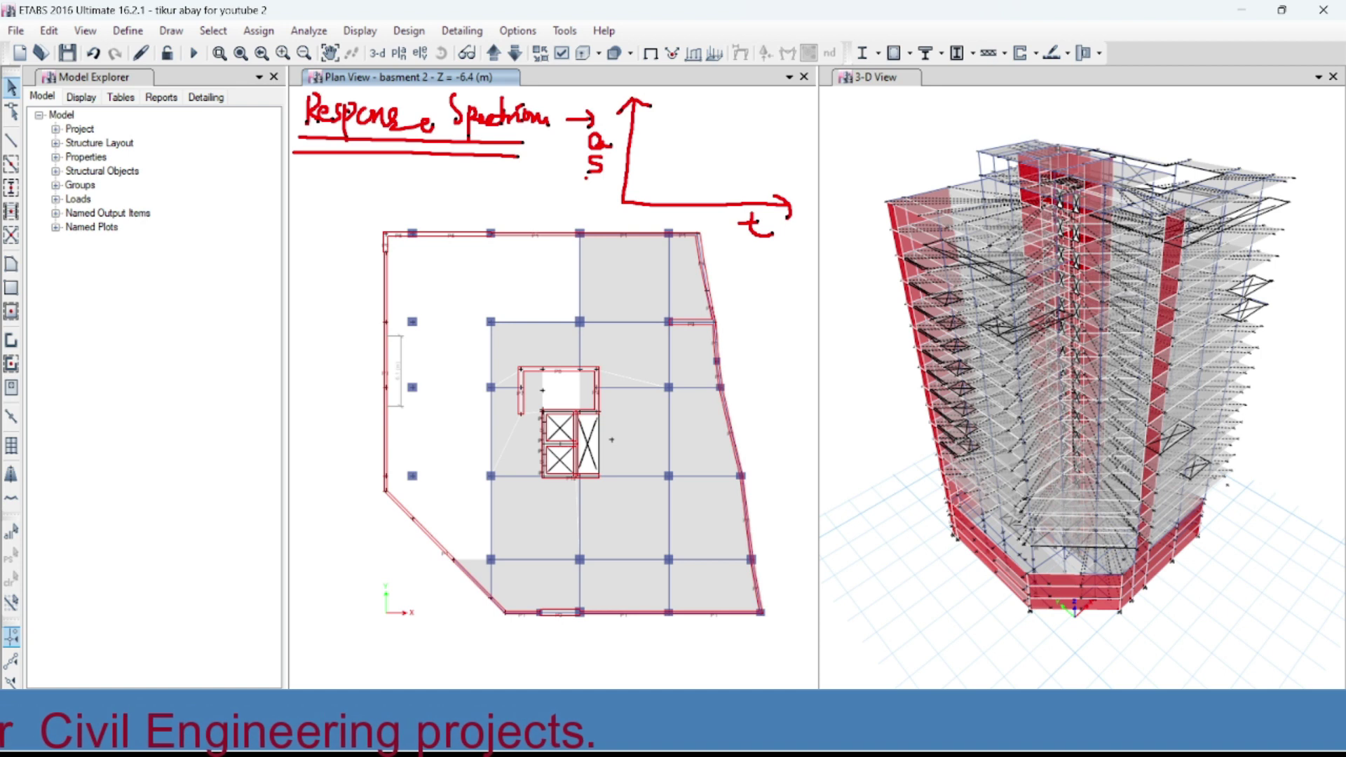
pyautogui.moveTo(587, 184); pyautogui.dragTo(605, 180)
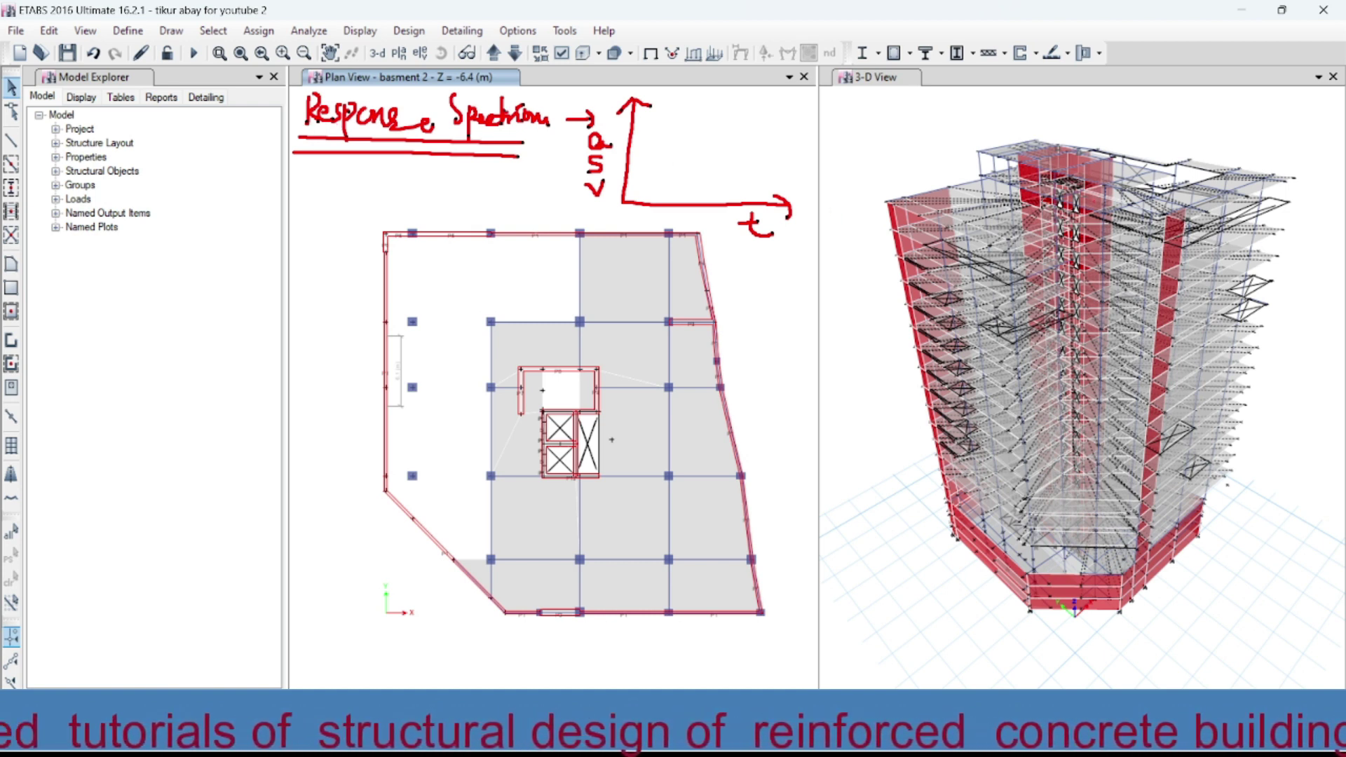
pyautogui.moveTo(327, 165)
pyautogui.mouseDown()
pyautogui.moveTo(347, 190)
pyautogui.moveTo(386, 195)
pyautogui.mouseUp()
pyautogui.moveTo(413, 166)
pyautogui.mouseDown()
pyautogui.moveTo(415, 199)
pyautogui.moveTo(448, 202)
pyautogui.mouseUp()
pyautogui.moveTo(476, 158)
pyautogui.mouseDown()
pyautogui.moveTo(499, 200)
pyautogui.moveTo(509, 184)
pyautogui.moveTo(515, 211)
pyautogui.moveTo(537, 190)
pyautogui.mouseUp()
pyautogui.moveTo(532, 197); pyautogui.dragTo(549, 203)
pyautogui.moveTo(329, 208); pyautogui.dragTo(549, 206)
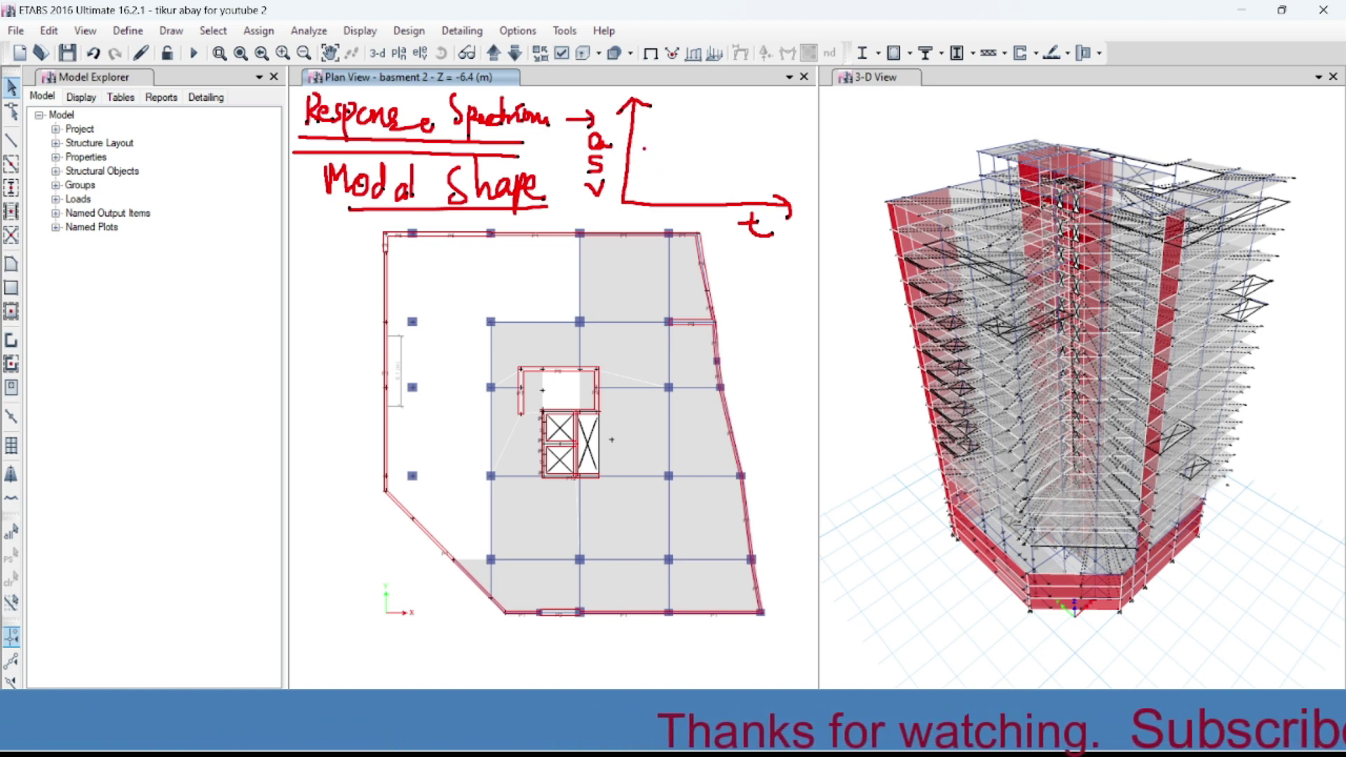
pyautogui.moveTo(629, 160)
pyautogui.mouseDown()
pyautogui.moveTo(644, 121)
pyautogui.moveTo(681, 120)
pyautogui.moveTo(706, 169)
pyautogui.moveTo(868, 191)
pyautogui.mouseUp()
pyautogui.moveTo(791, 209); pyautogui.dragTo(850, 210)
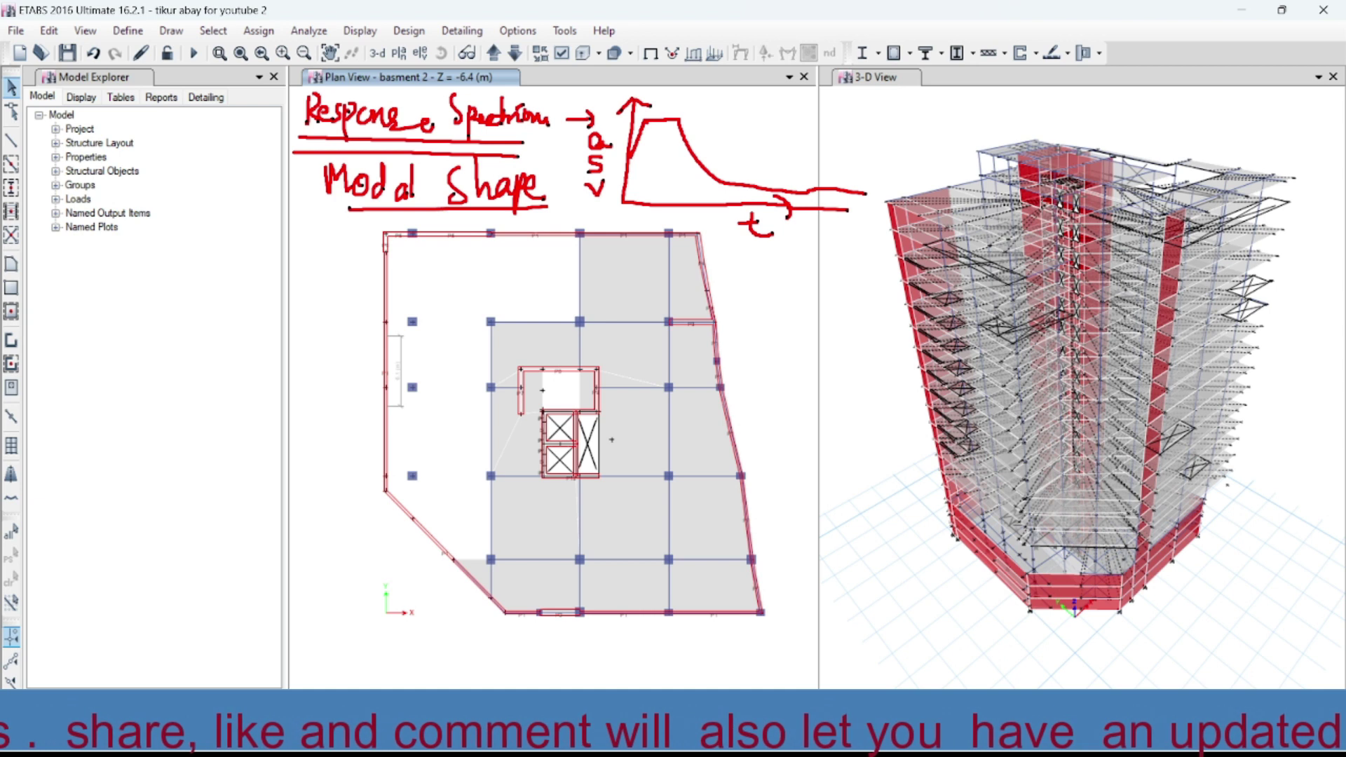
pyautogui.moveTo(636, 121)
pyautogui.mouseDown()
pyautogui.moveTo(651, 118)
pyautogui.moveTo(647, 200)
pyautogui.mouseUp()
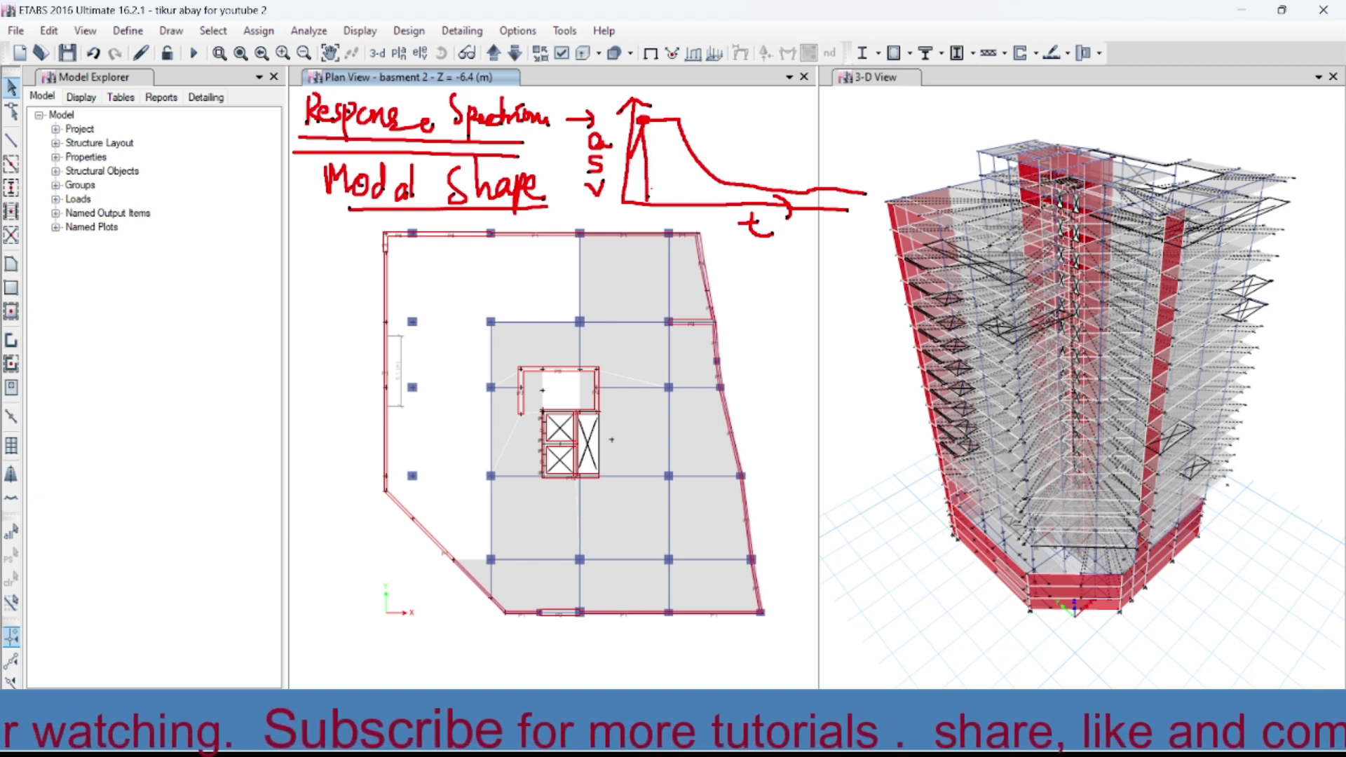
pyautogui.moveTo(644, 115)
pyautogui.mouseDown()
pyautogui.moveTo(678, 98)
pyautogui.moveTo(698, 114)
pyautogui.mouseUp()
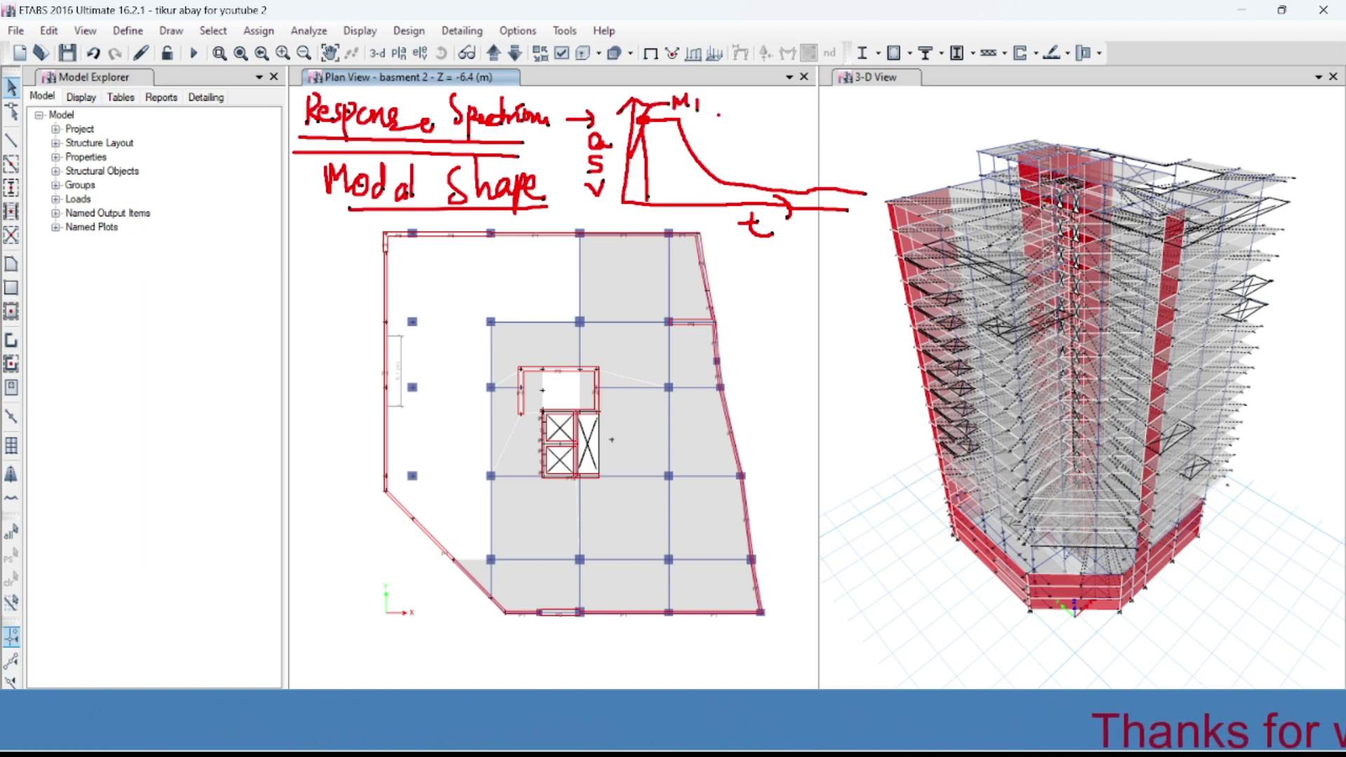
pyautogui.moveTo(658, 124); pyautogui.dragTo(666, 198)
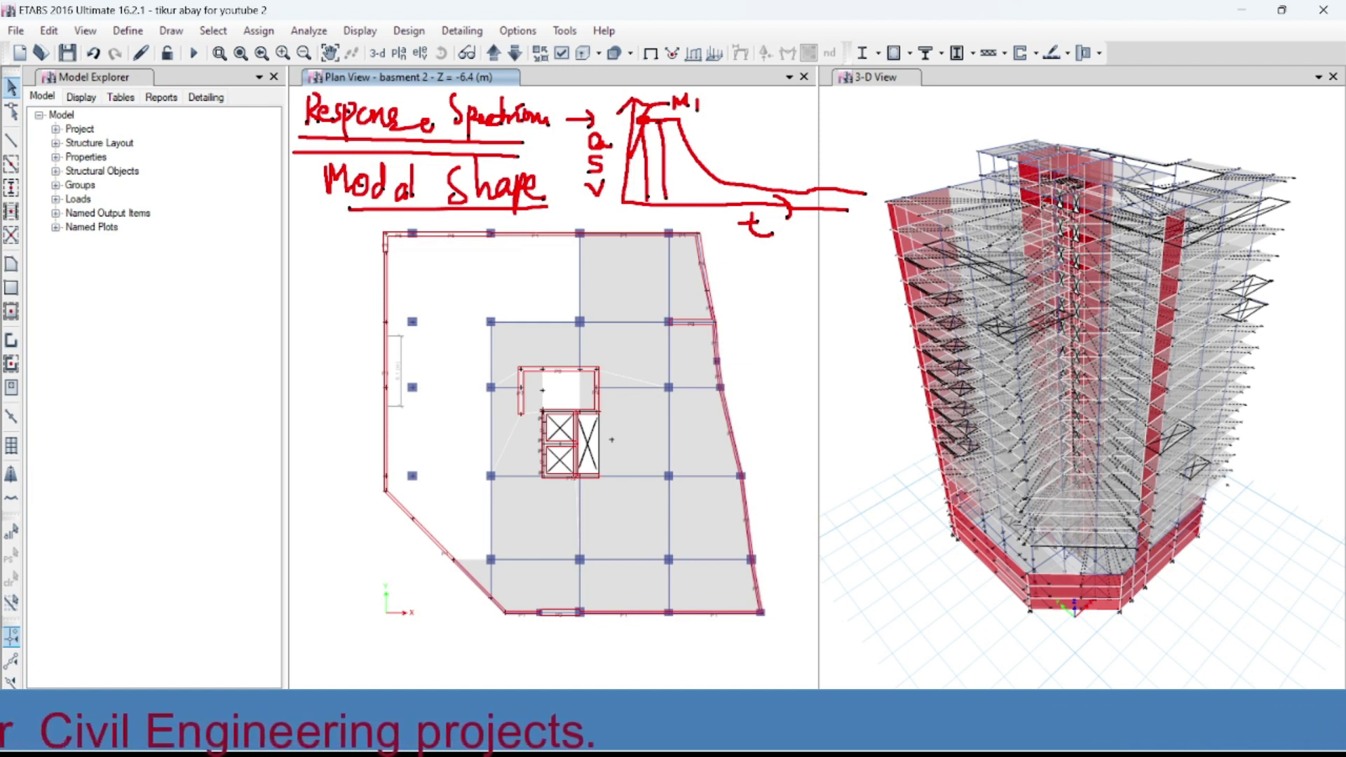
pyautogui.moveTo(651, 124)
pyautogui.mouseDown()
pyautogui.moveTo(744, 105)
pyautogui.moveTo(748, 119)
pyautogui.mouseUp()
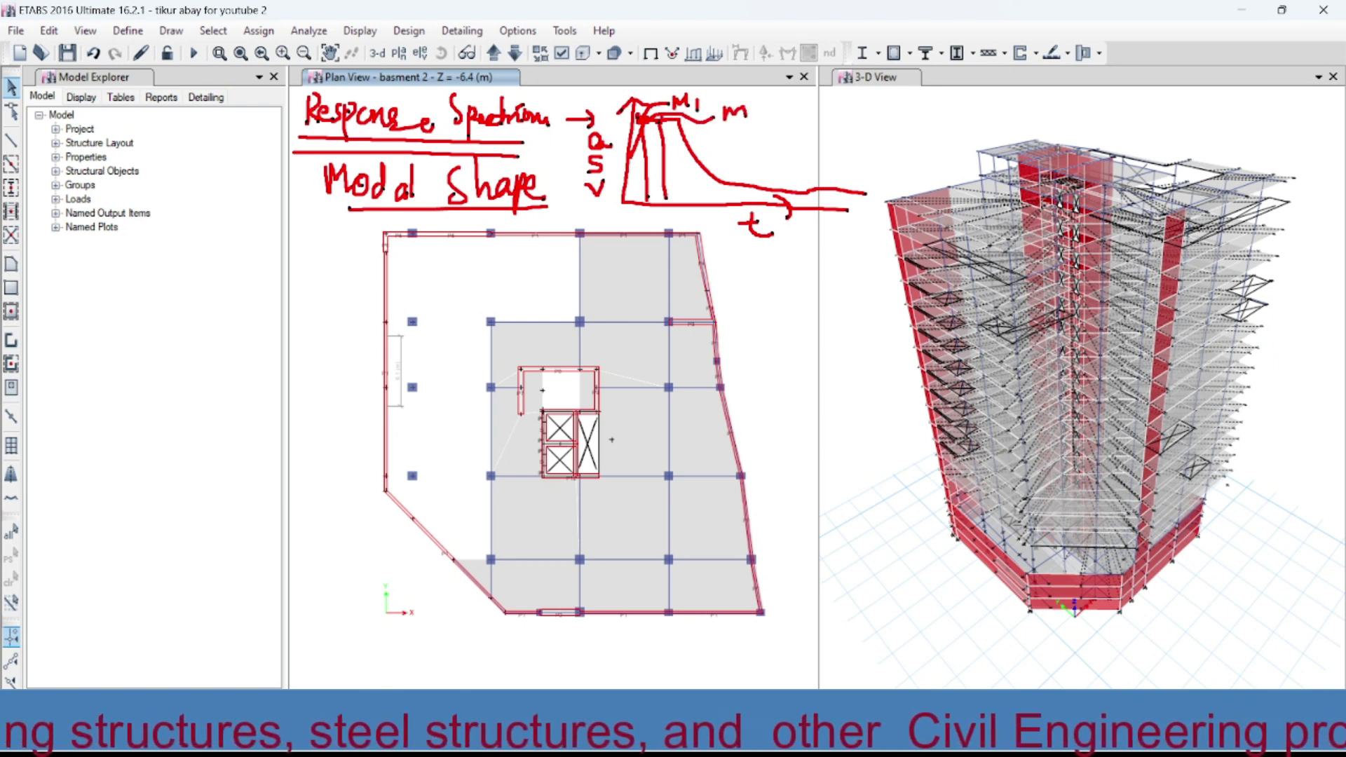
pyautogui.moveTo(675, 134)
pyautogui.mouseDown()
pyautogui.moveTo(759, 120)
pyautogui.moveTo(791, 129)
pyautogui.moveTo(787, 139)
pyautogui.mouseUp()
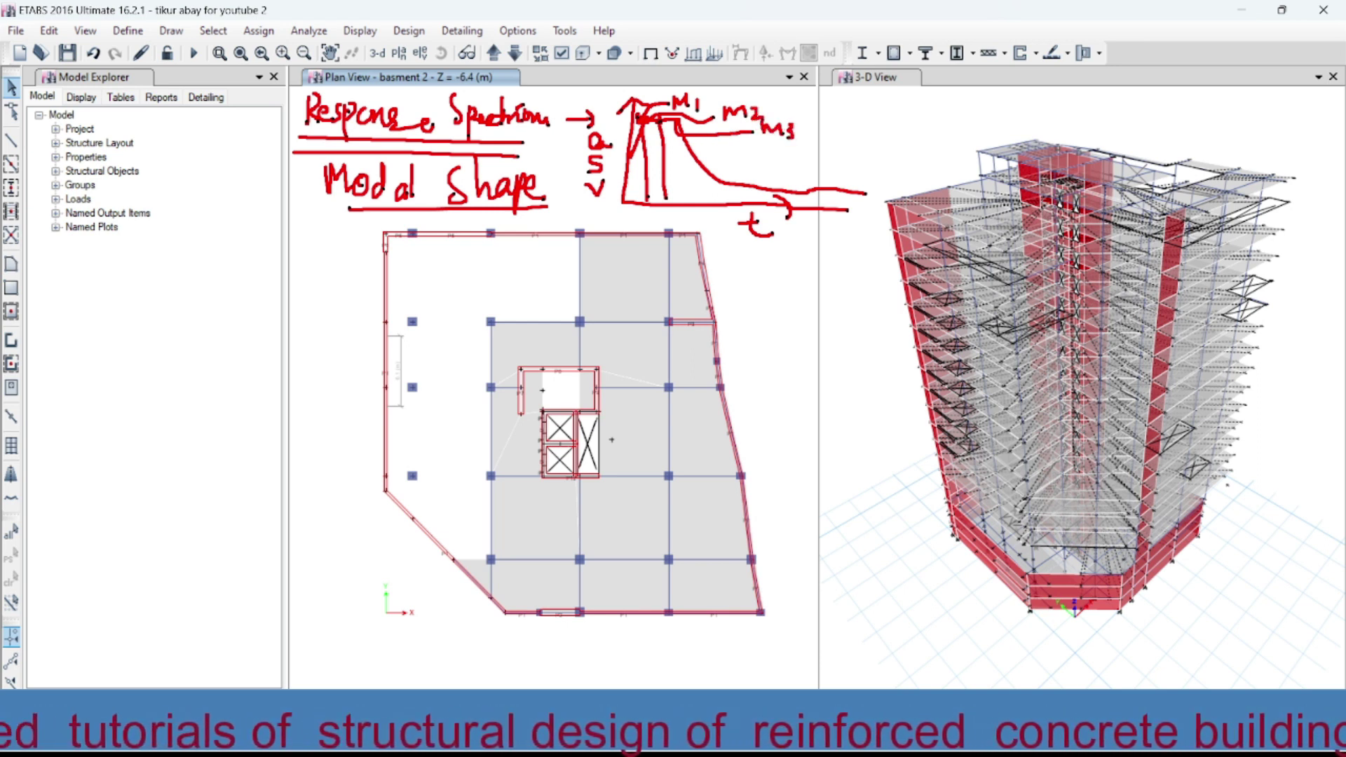
pyautogui.moveTo(680, 138)
pyautogui.mouseDown()
pyautogui.moveTo(691, 203)
pyautogui.moveTo(705, 185)
pyautogui.moveTo(709, 203)
pyautogui.moveTo(733, 157)
pyautogui.moveTo(761, 148)
pyautogui.moveTo(772, 159)
pyautogui.moveTo(792, 151)
pyautogui.moveTo(732, 204)
pyautogui.moveTo(788, 162)
pyautogui.moveTo(812, 179)
pyautogui.mouseUp()
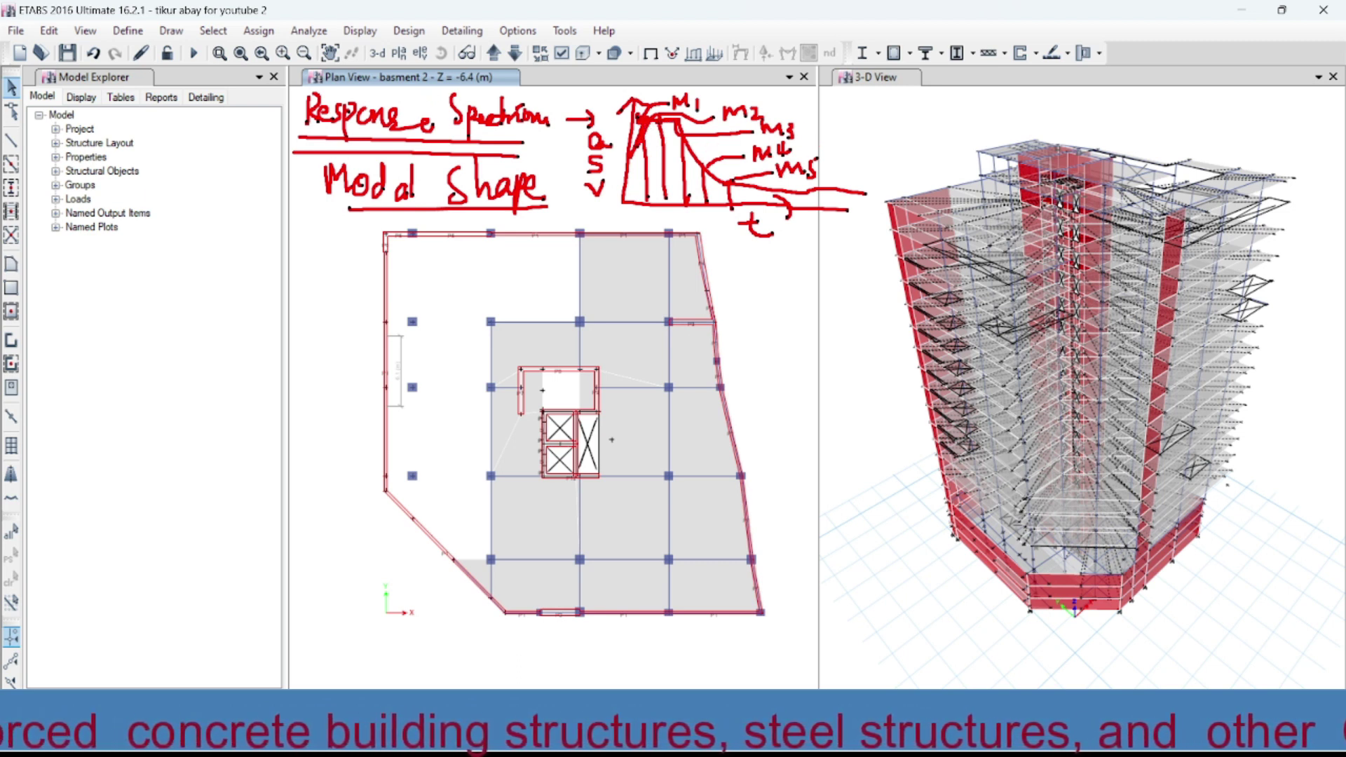
pyautogui.moveTo(696, 153)
pyautogui.mouseDown()
pyautogui.moveTo(766, 197)
pyautogui.moveTo(870, 206)
pyautogui.mouseUp()
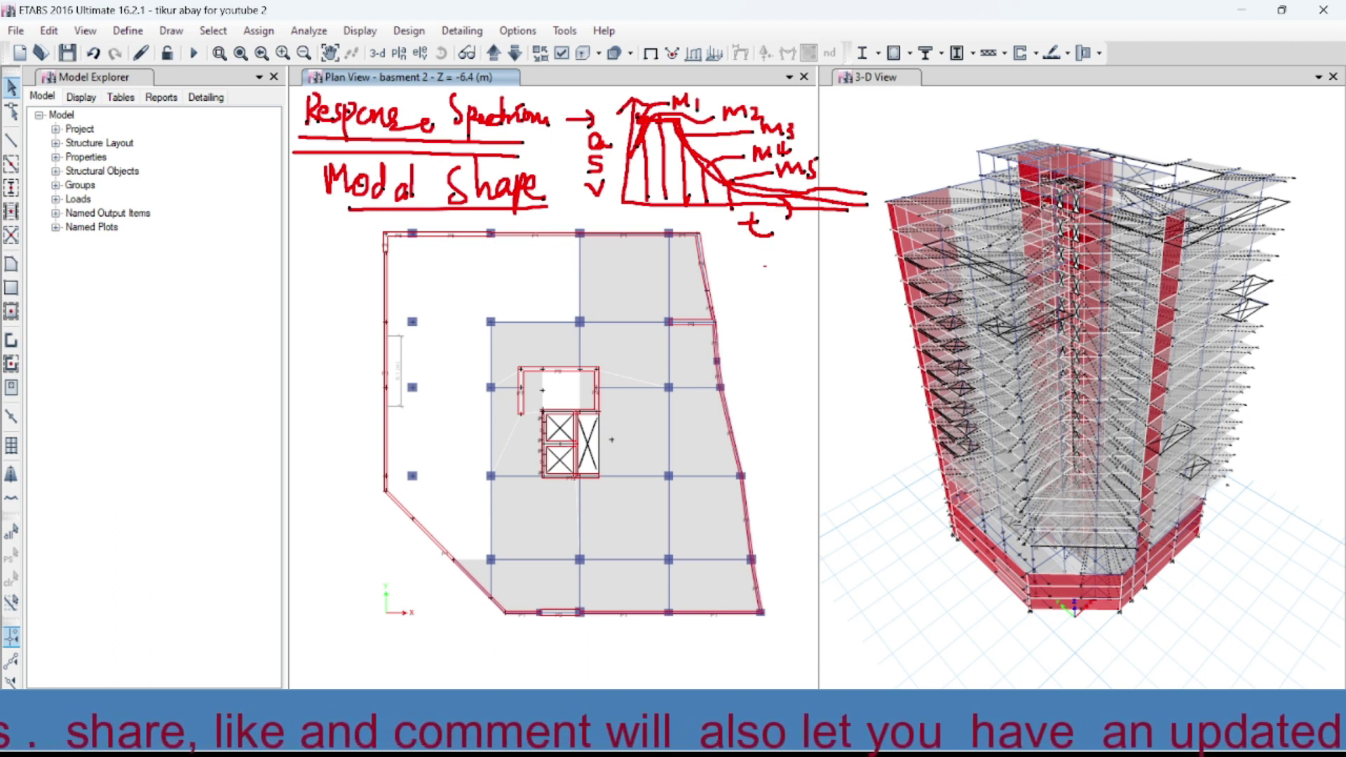
pyautogui.moveTo(772, 317)
pyautogui.mouseDown()
pyautogui.moveTo(883, 305)
pyautogui.moveTo(878, 334)
pyautogui.mouseUp()
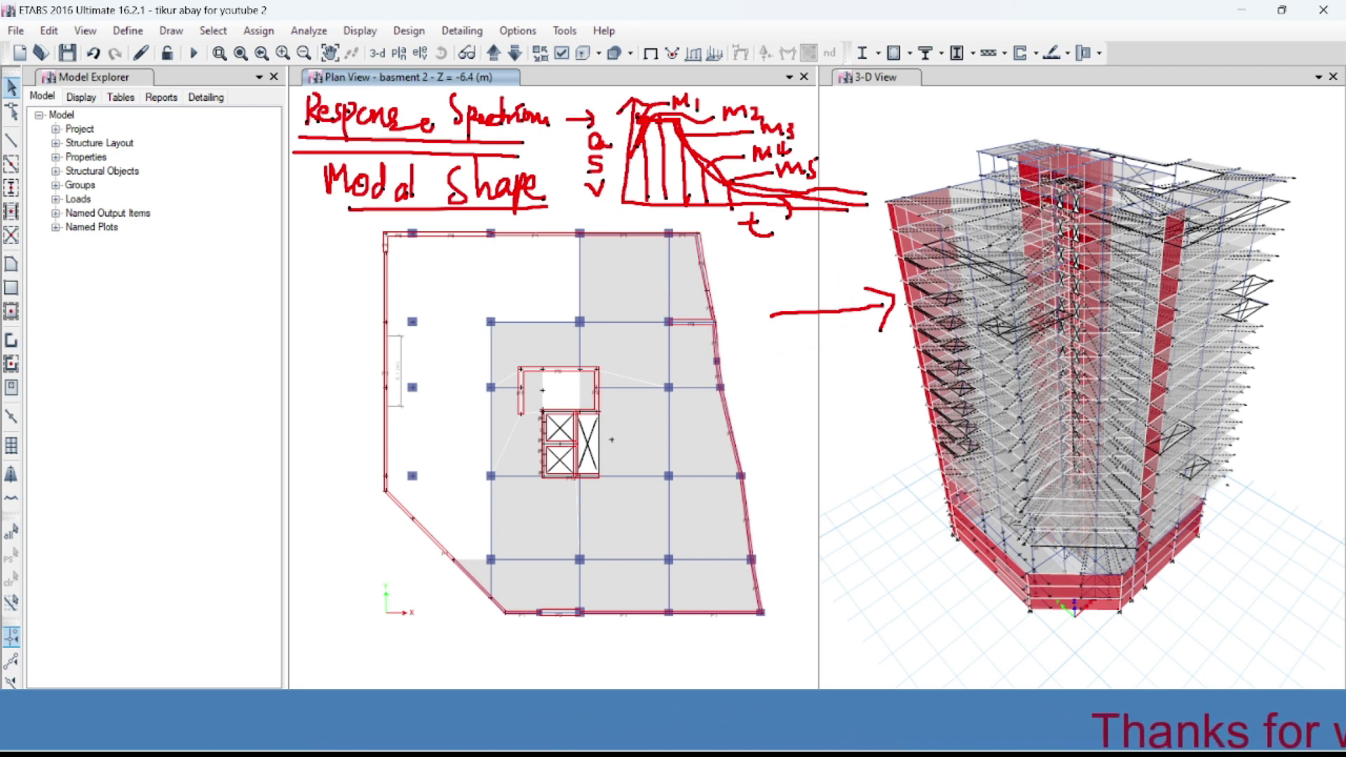
pyautogui.moveTo(614, 143)
pyautogui.mouseDown()
pyautogui.moveTo(586, 129)
pyautogui.moveTo(586, 148)
pyautogui.moveTo(622, 160)
pyautogui.moveTo(589, 176)
pyautogui.moveTo(613, 171)
pyautogui.moveTo(597, 199)
pyautogui.moveTo(618, 184)
pyautogui.mouseUp()
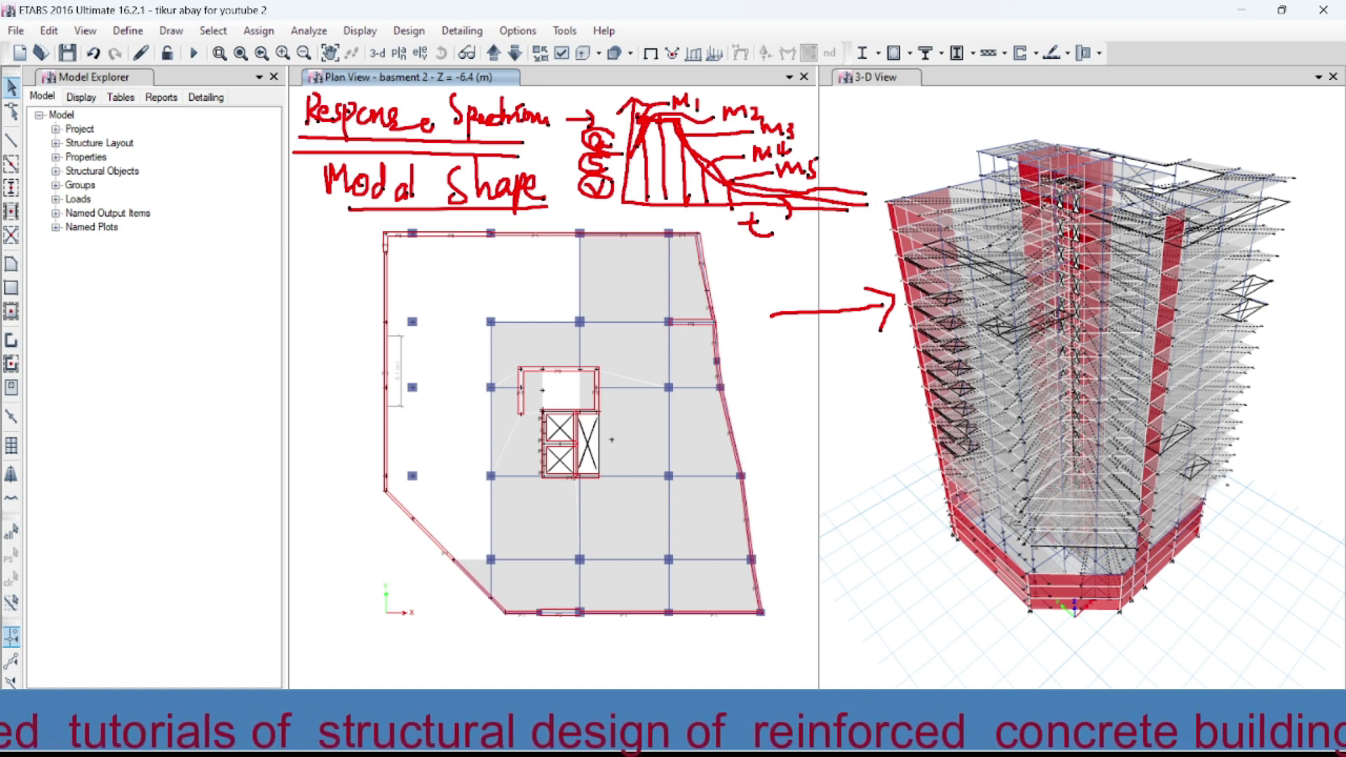
pyautogui.press('Escape')
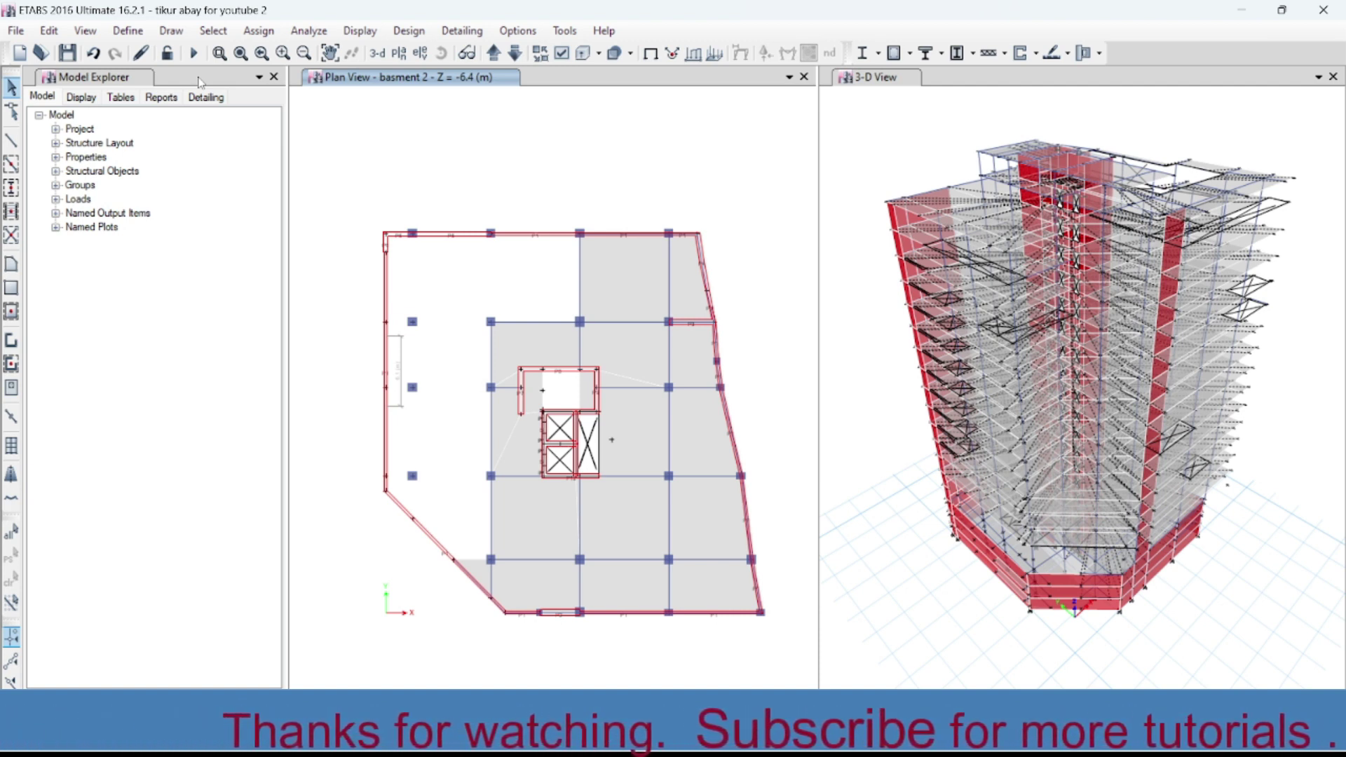
# Step: Open the response spectrum function definitions and choose EUROCODE8-2004 as the function type to add
pyautogui.click(130, 32)
pyautogui.moveTo(184, 266)
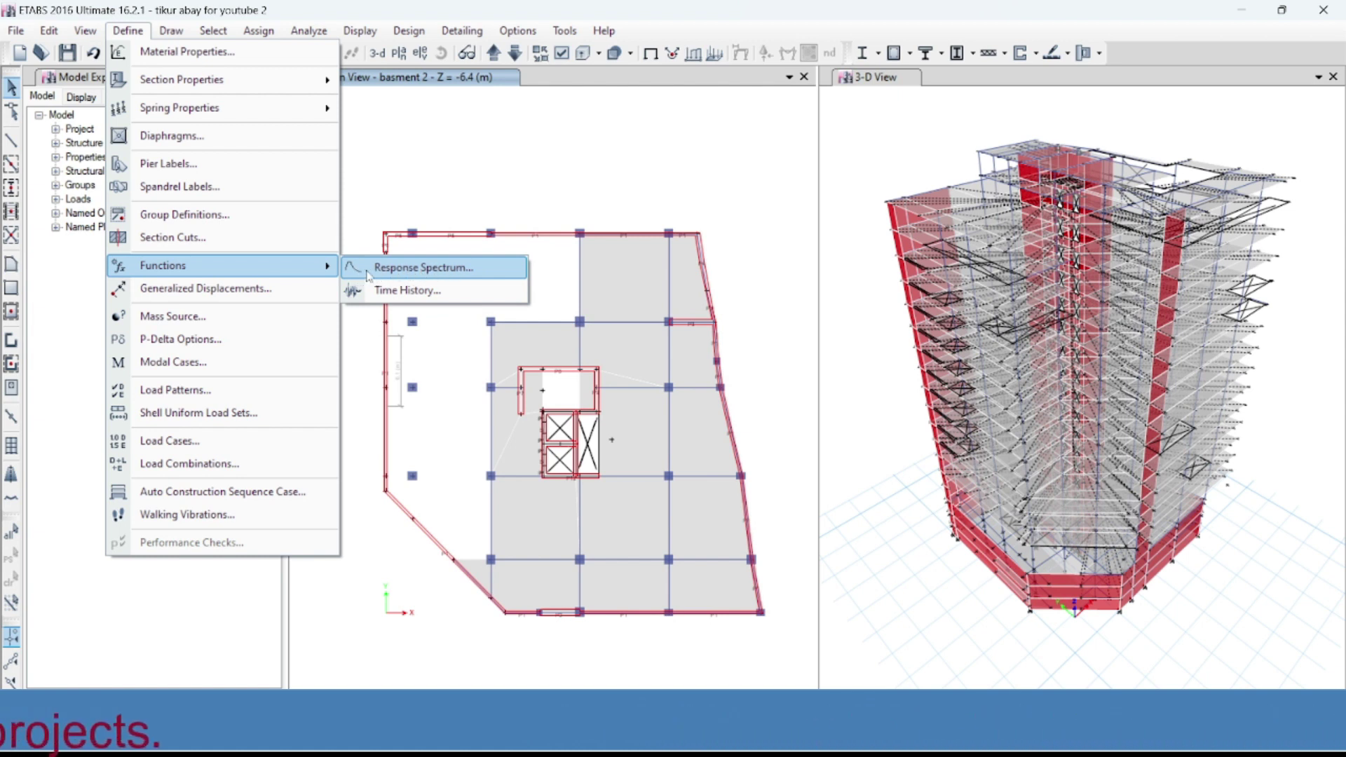
pyautogui.click(444, 271)
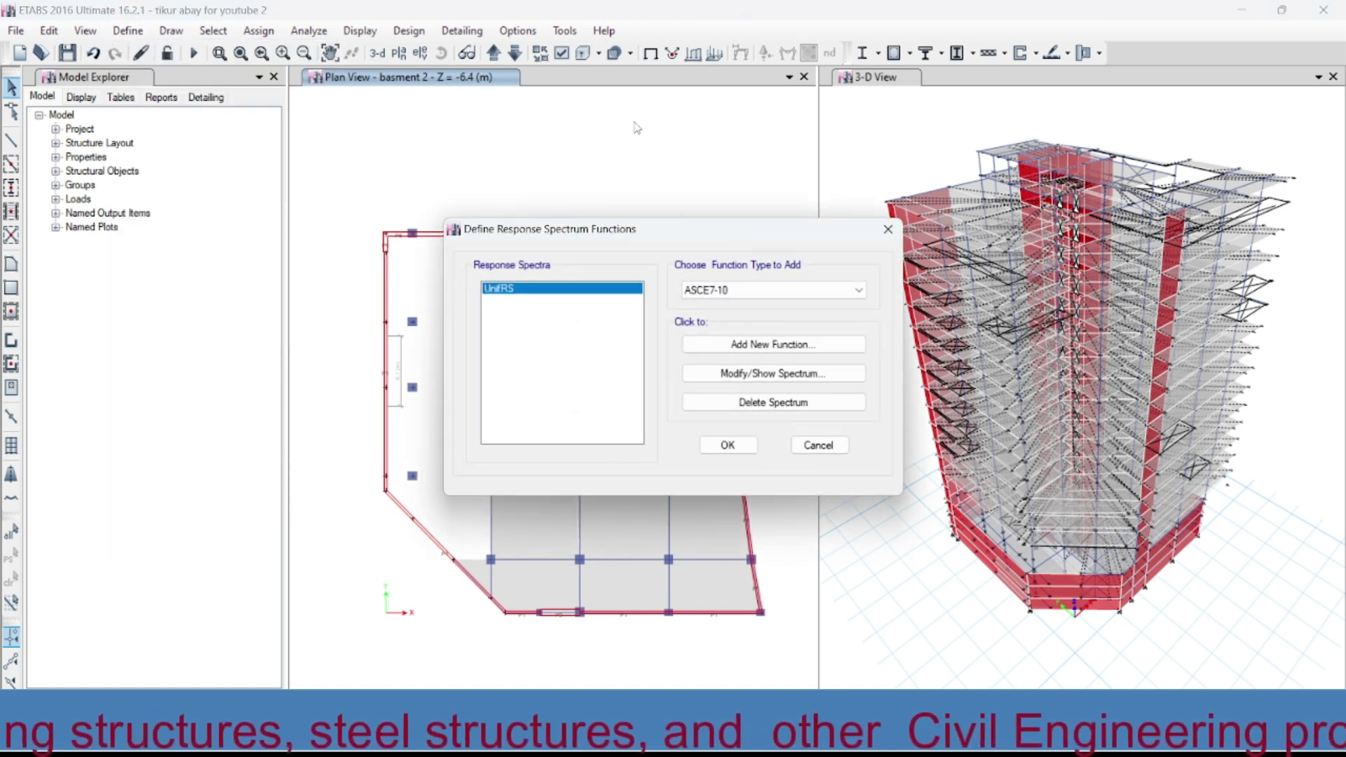
pyautogui.moveTo(679, 239); pyautogui.dragTo(498, 119)
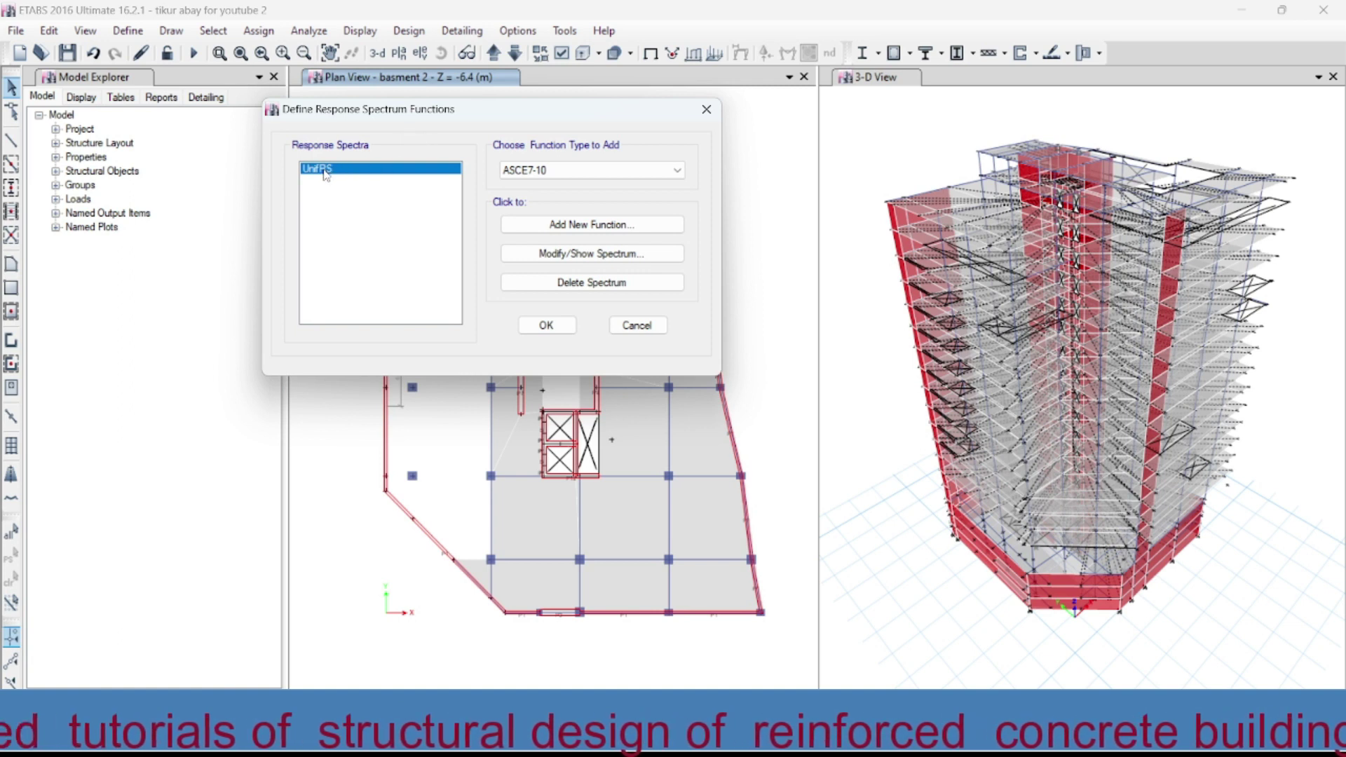
pyautogui.click(577, 172)
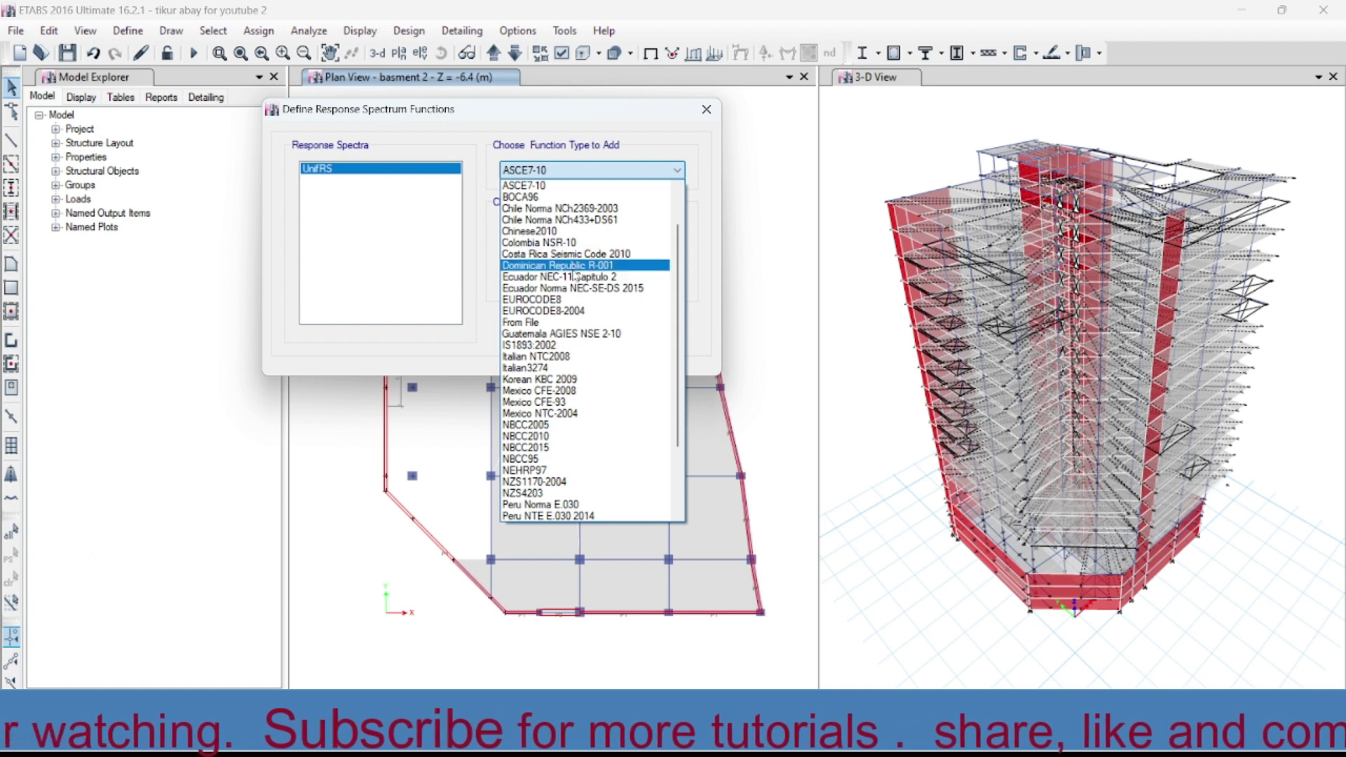
pyautogui.click(582, 312)
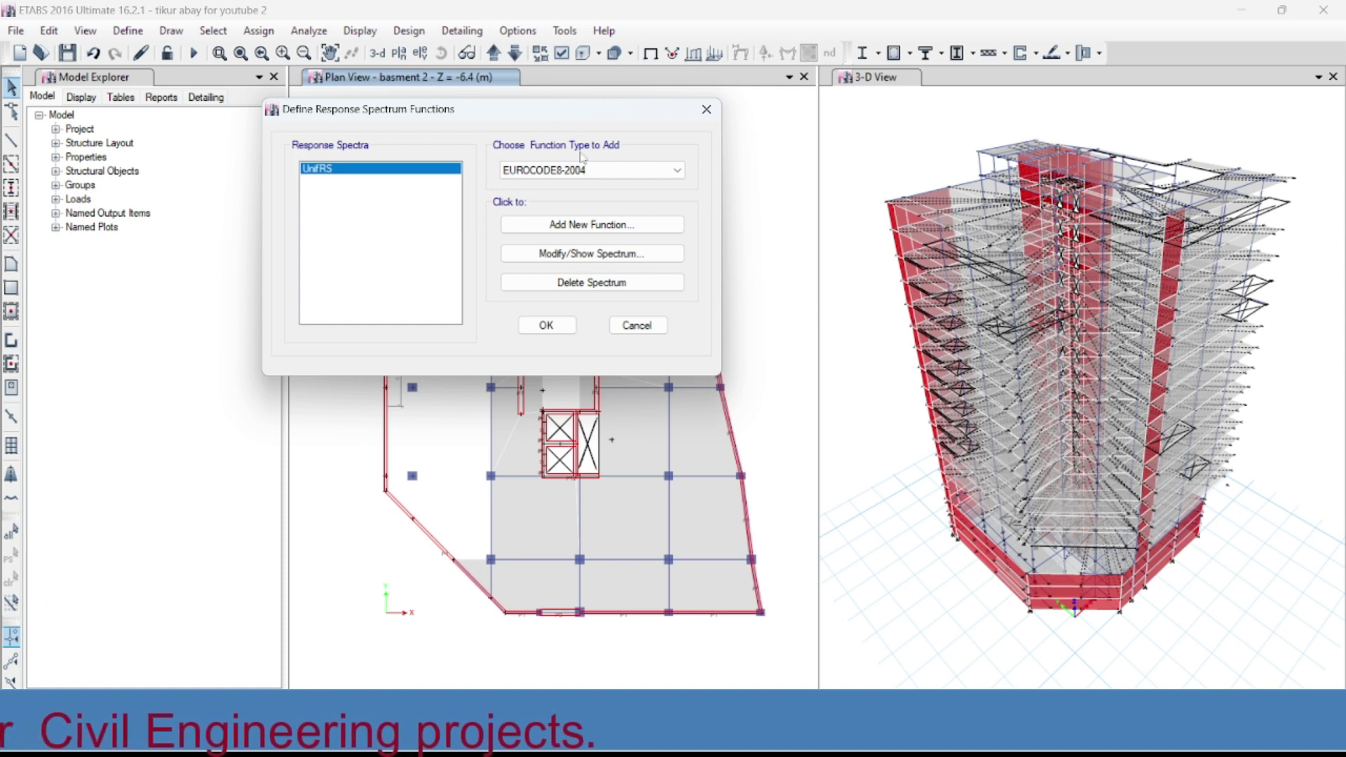
pyautogui.moveTo(596, 114); pyautogui.dragTo(578, 106)
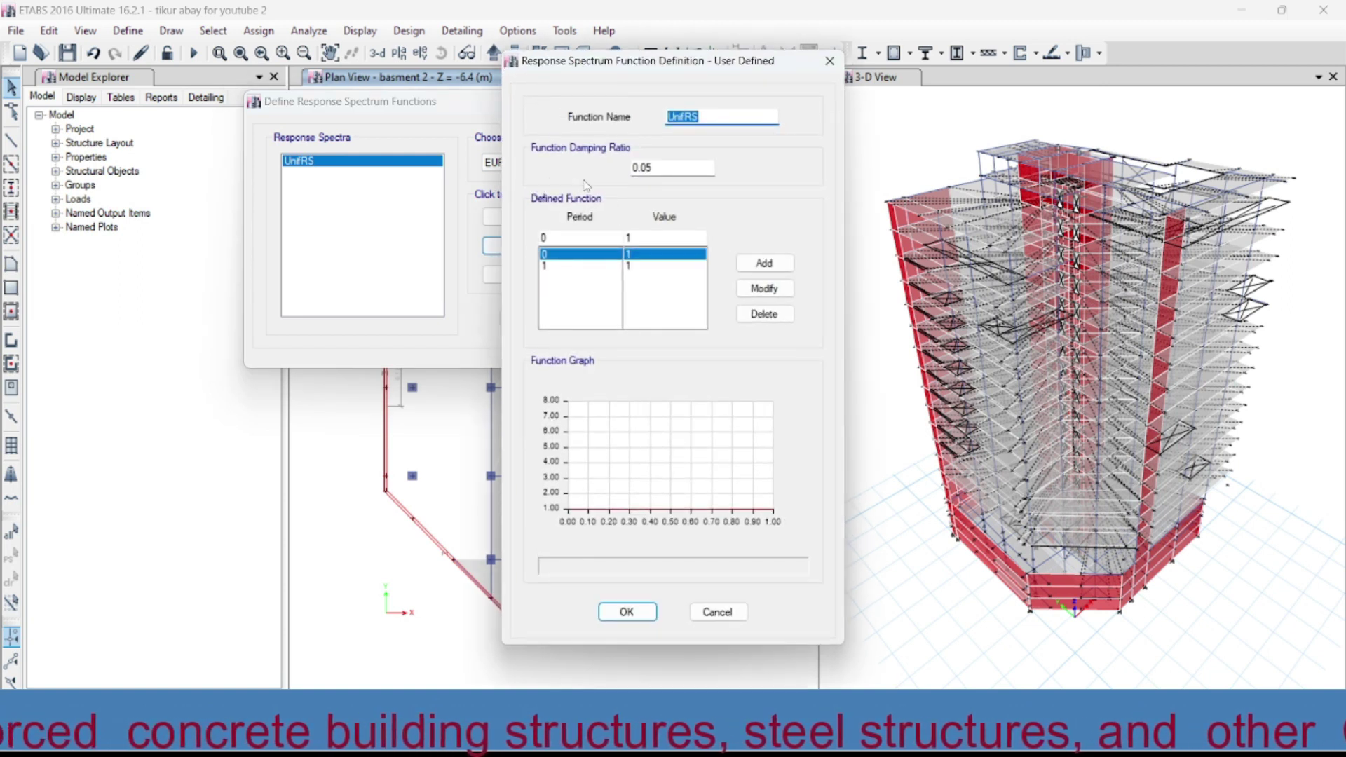
pyautogui.click(830, 61)
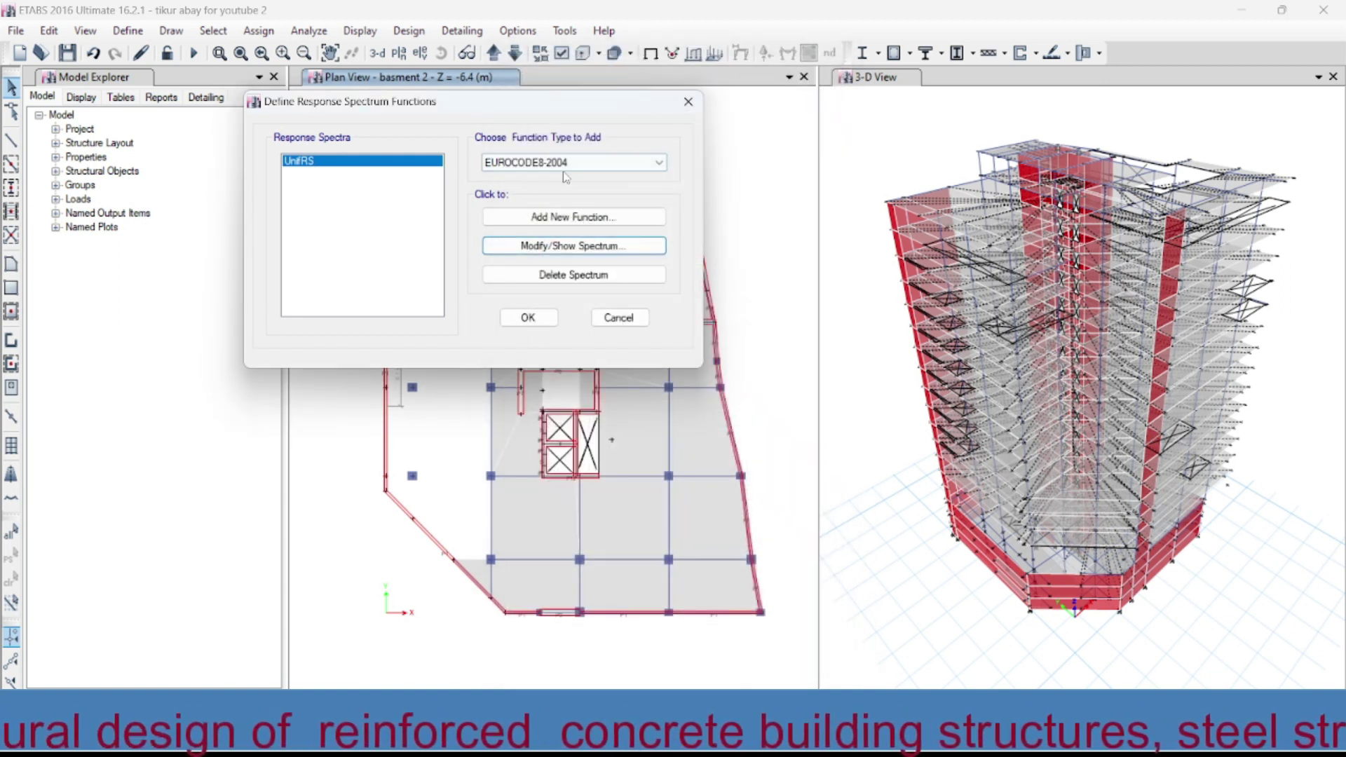
# Step: Add a new EUROCODE8-2004 response spectrum function and name it Response Spectrum
pyautogui.click(563, 216)
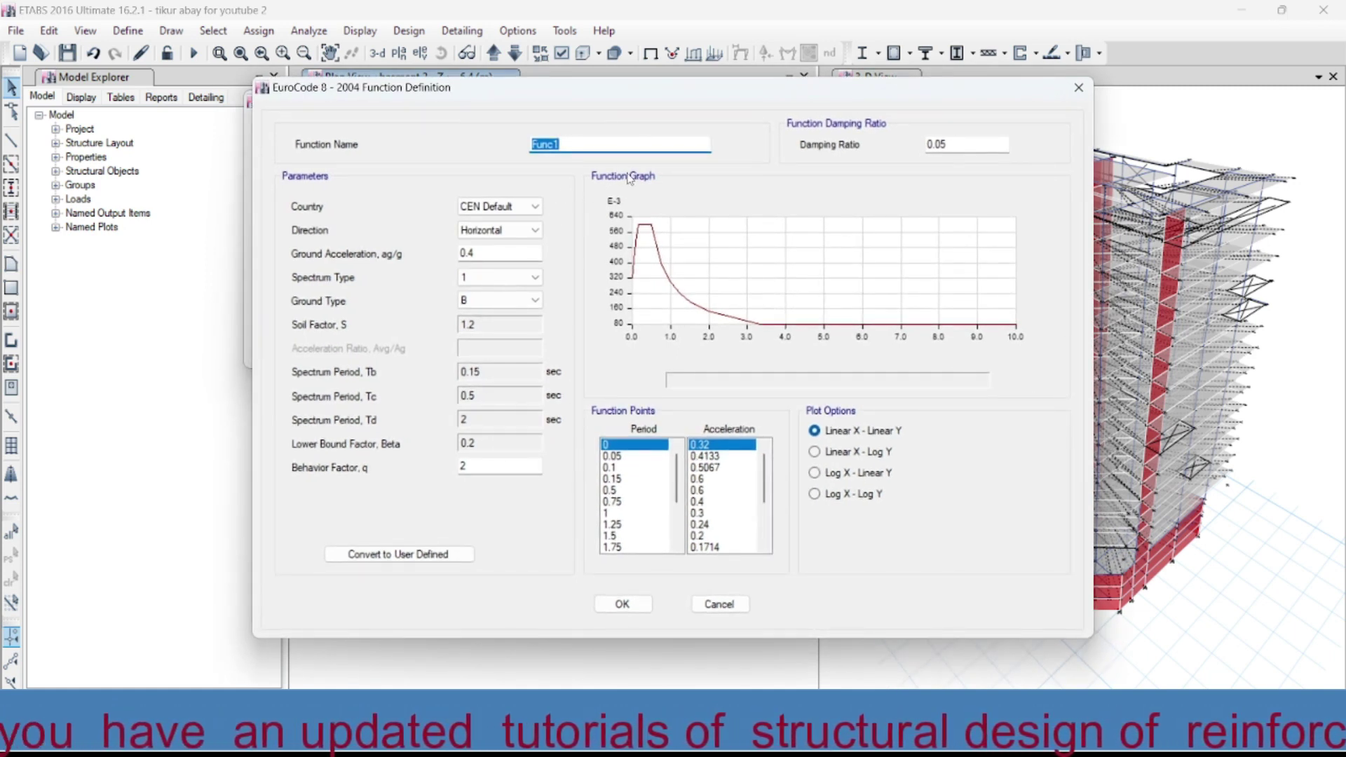
pyautogui.click(593, 145)
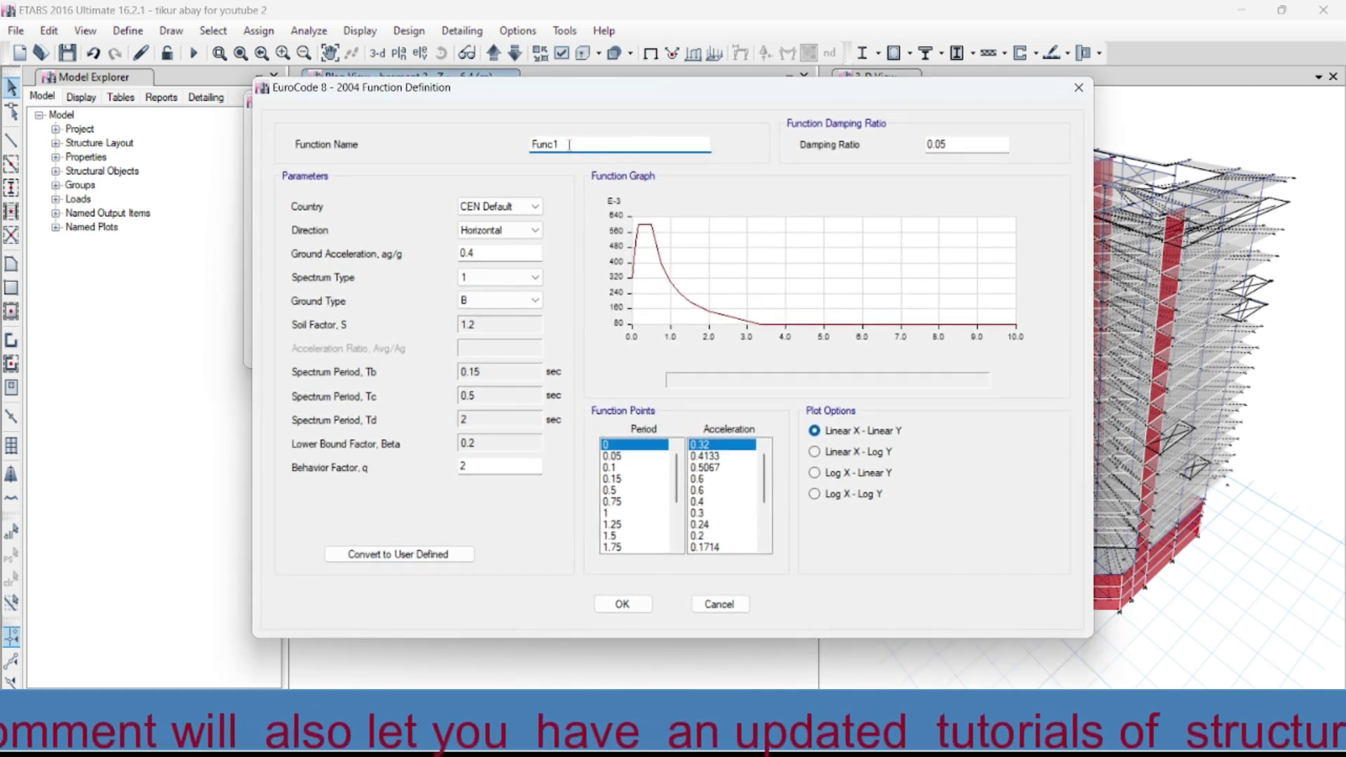
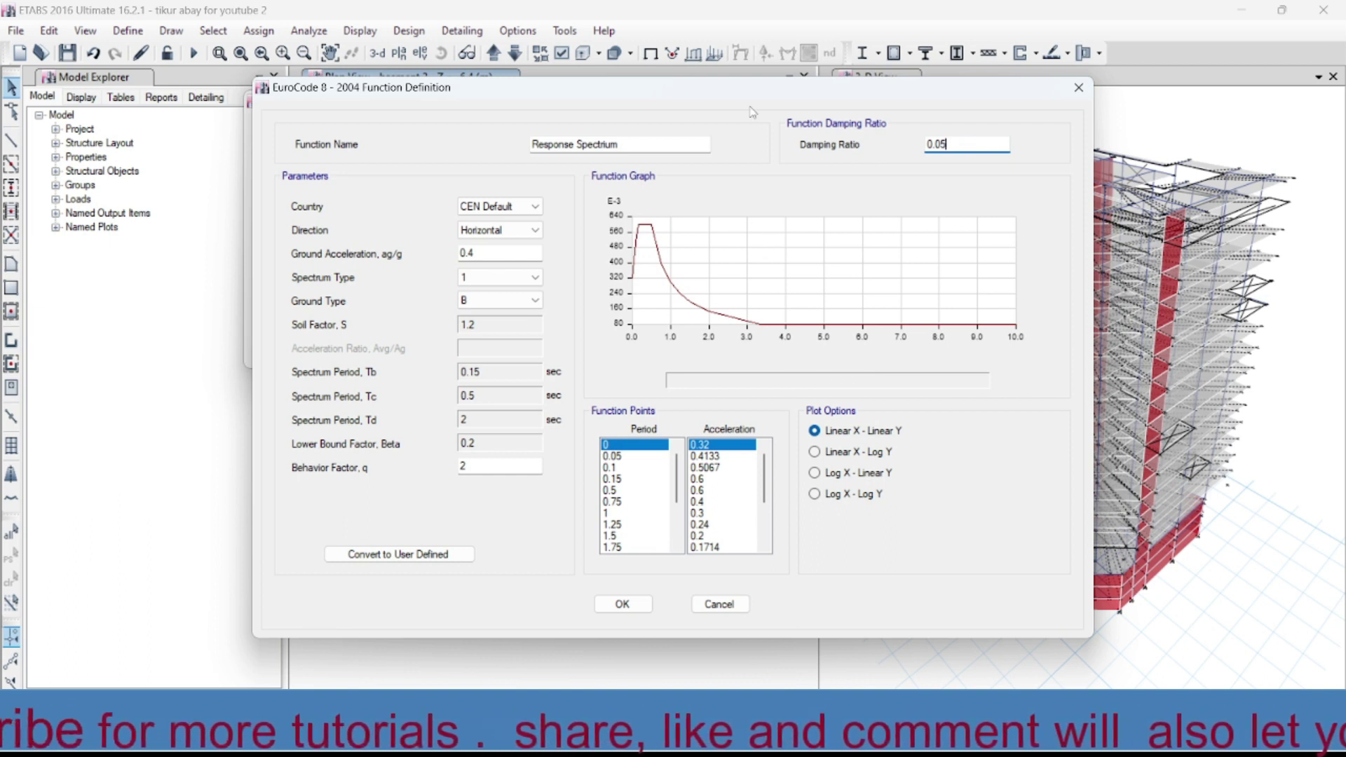
pyautogui.moveTo(694, 96); pyautogui.dragTo(563, 87)
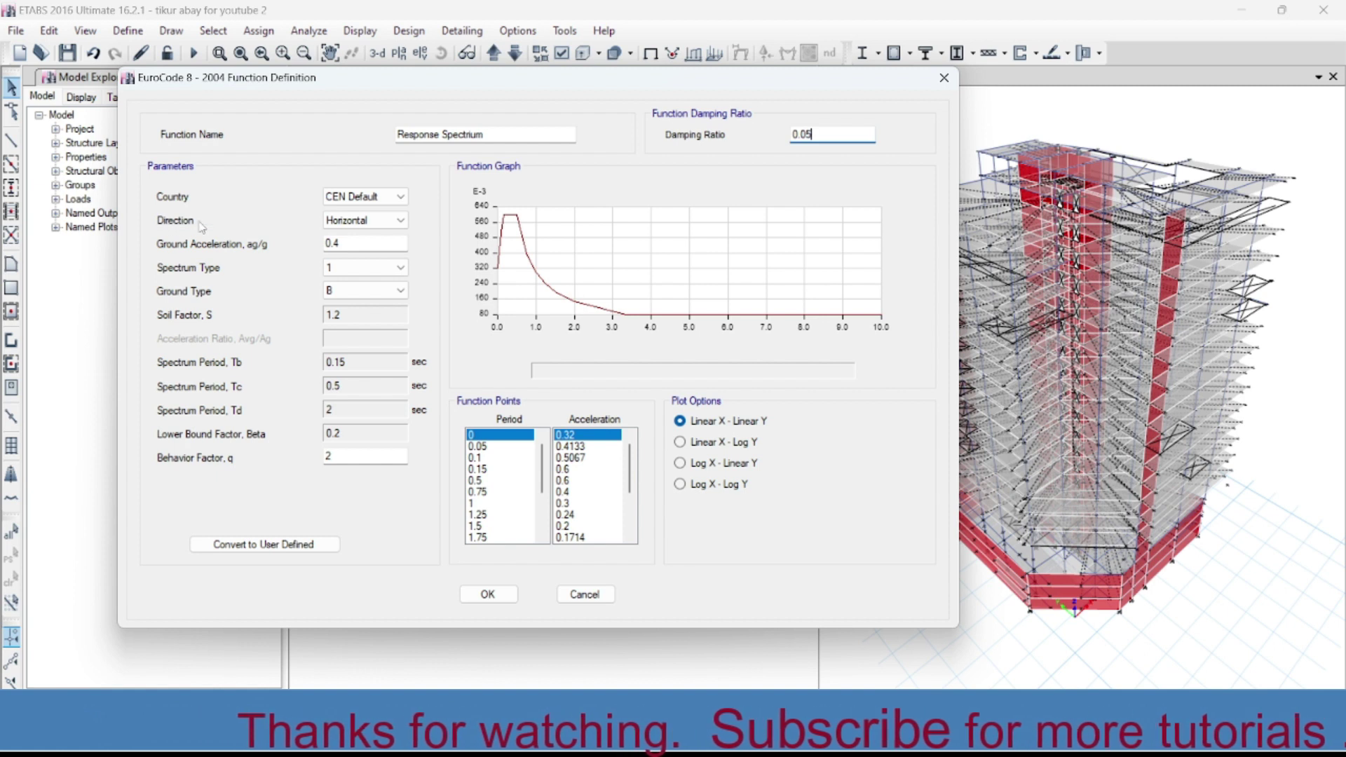
# Step: Keep the spectrum direction Horizontal and set the ground acceleration ag/g to 0.1 and the spectrum type to 2
pyautogui.click(386, 220)
pyautogui.click(388, 223)
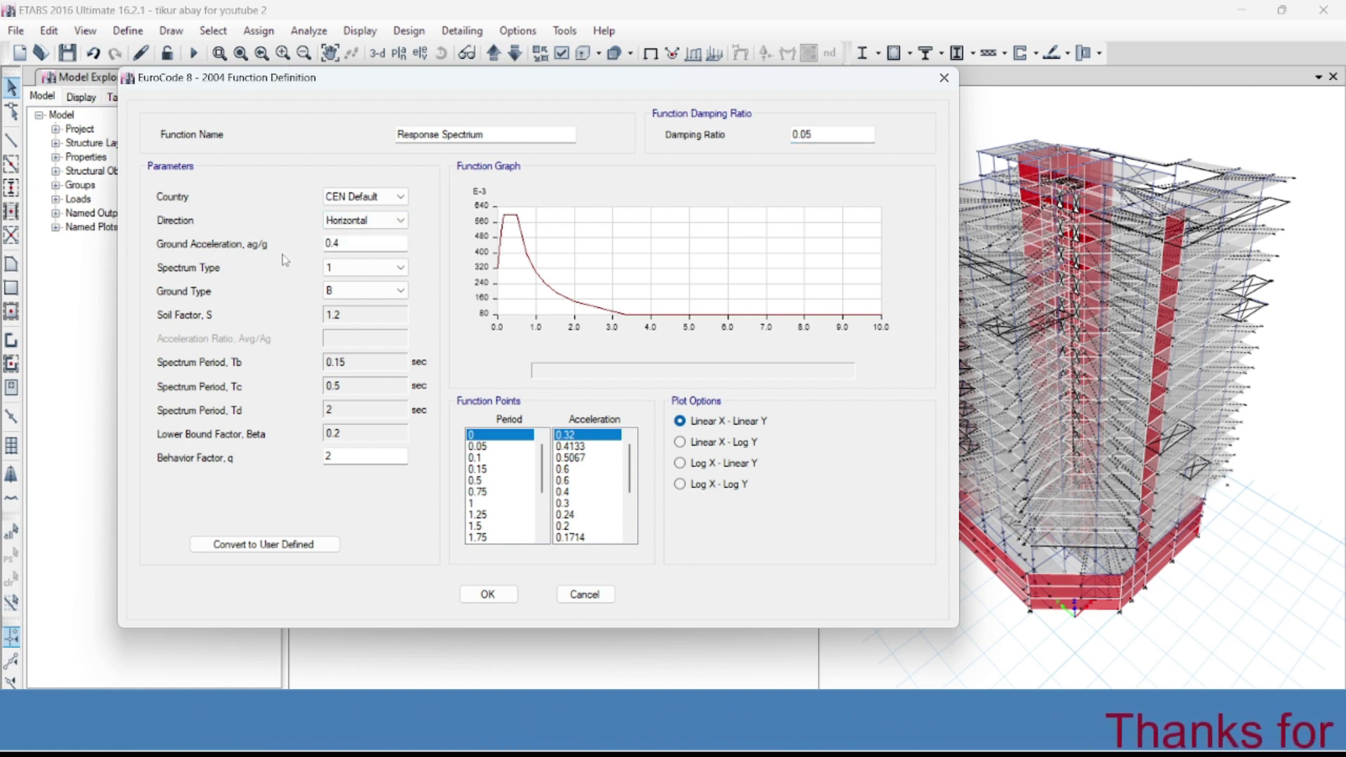
pyautogui.click(360, 242)
pyautogui.press('BackSpace')
pyautogui.write('1')
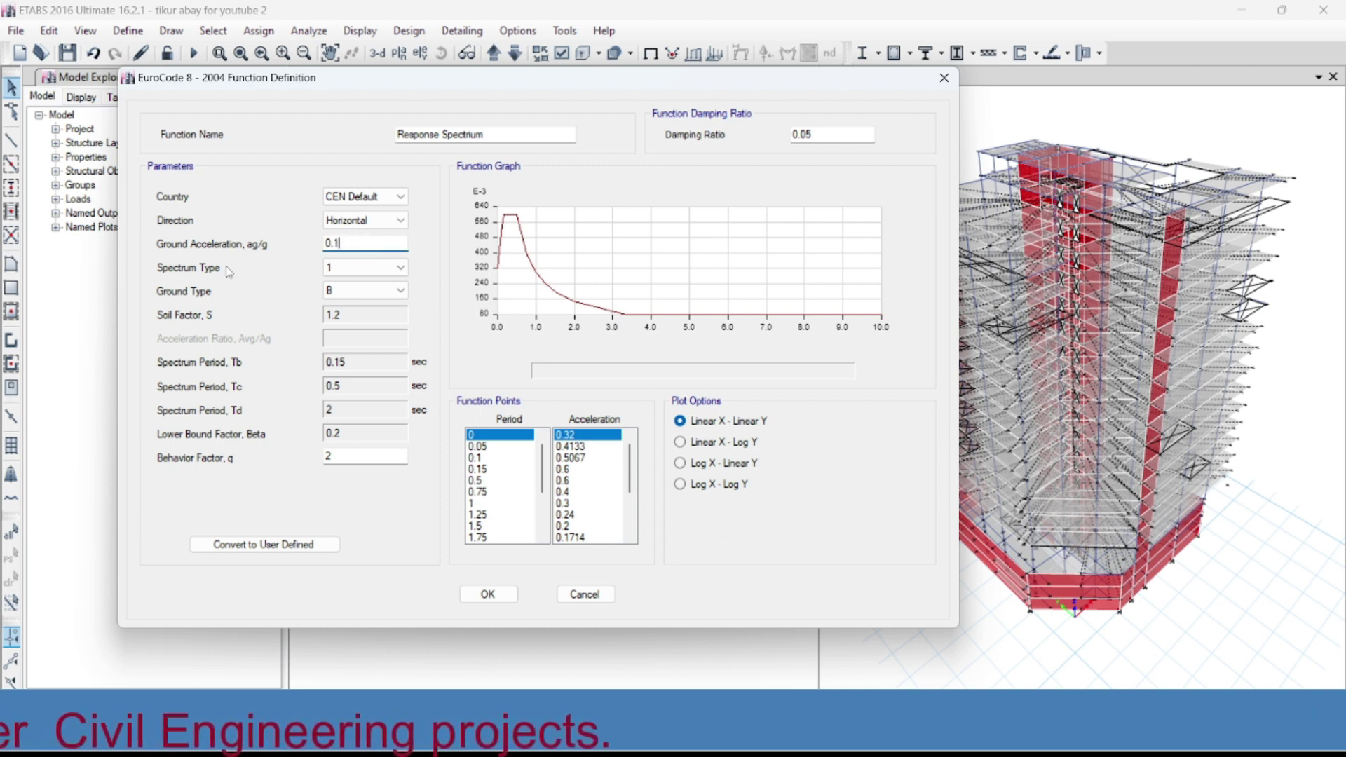
pyautogui.click(334, 268)
pyautogui.click(341, 294)
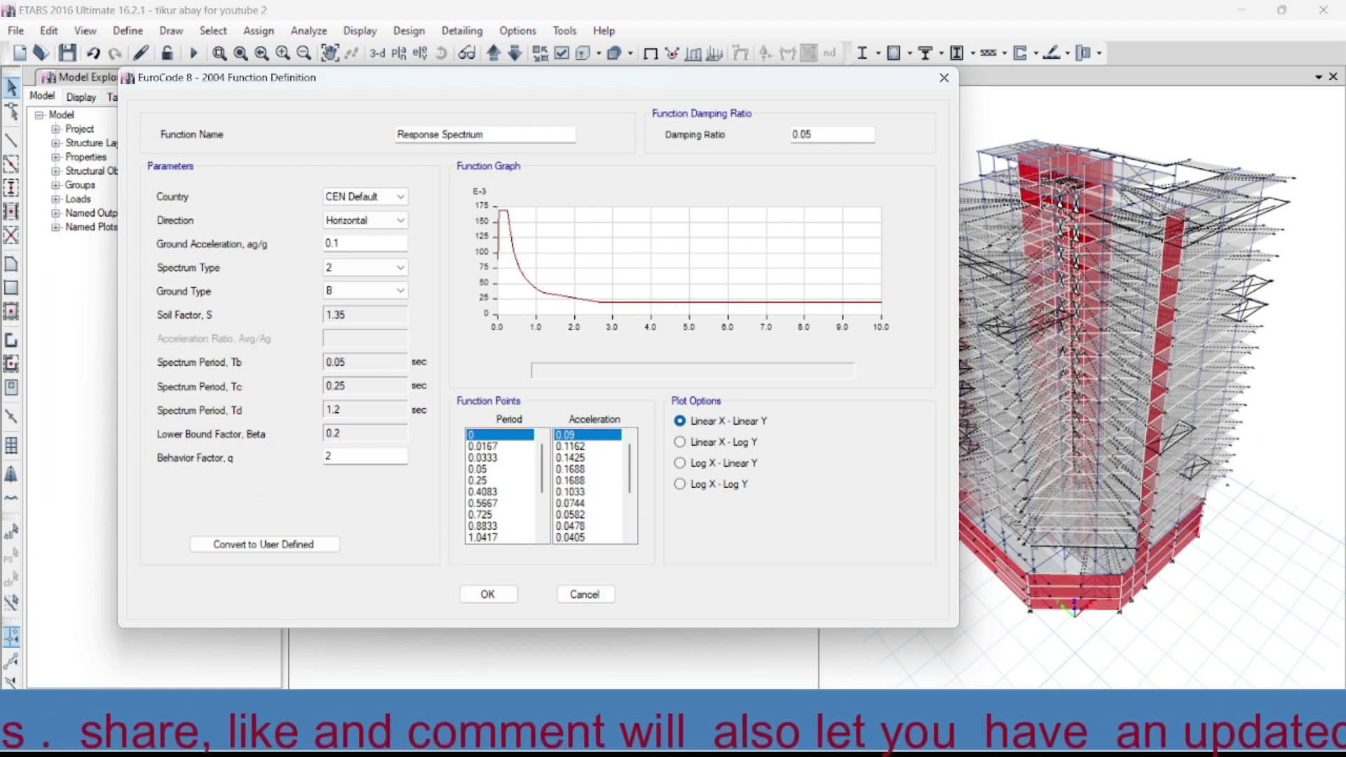
pyautogui.moveTo(498, 256); pyautogui.dragTo(450, 274)
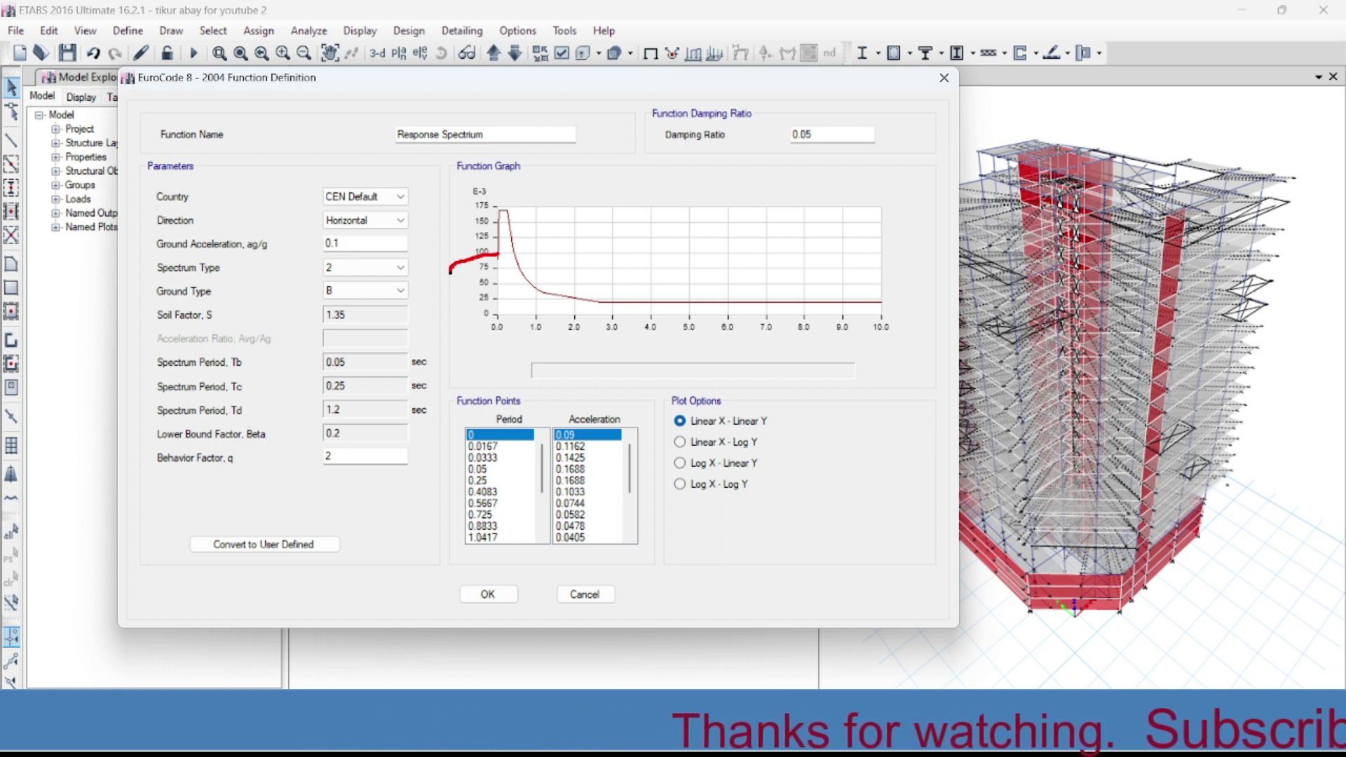
pyautogui.moveTo(450, 259)
pyautogui.mouseDown()
pyautogui.moveTo(454, 238)
pyautogui.moveTo(462, 257)
pyautogui.mouseUp()
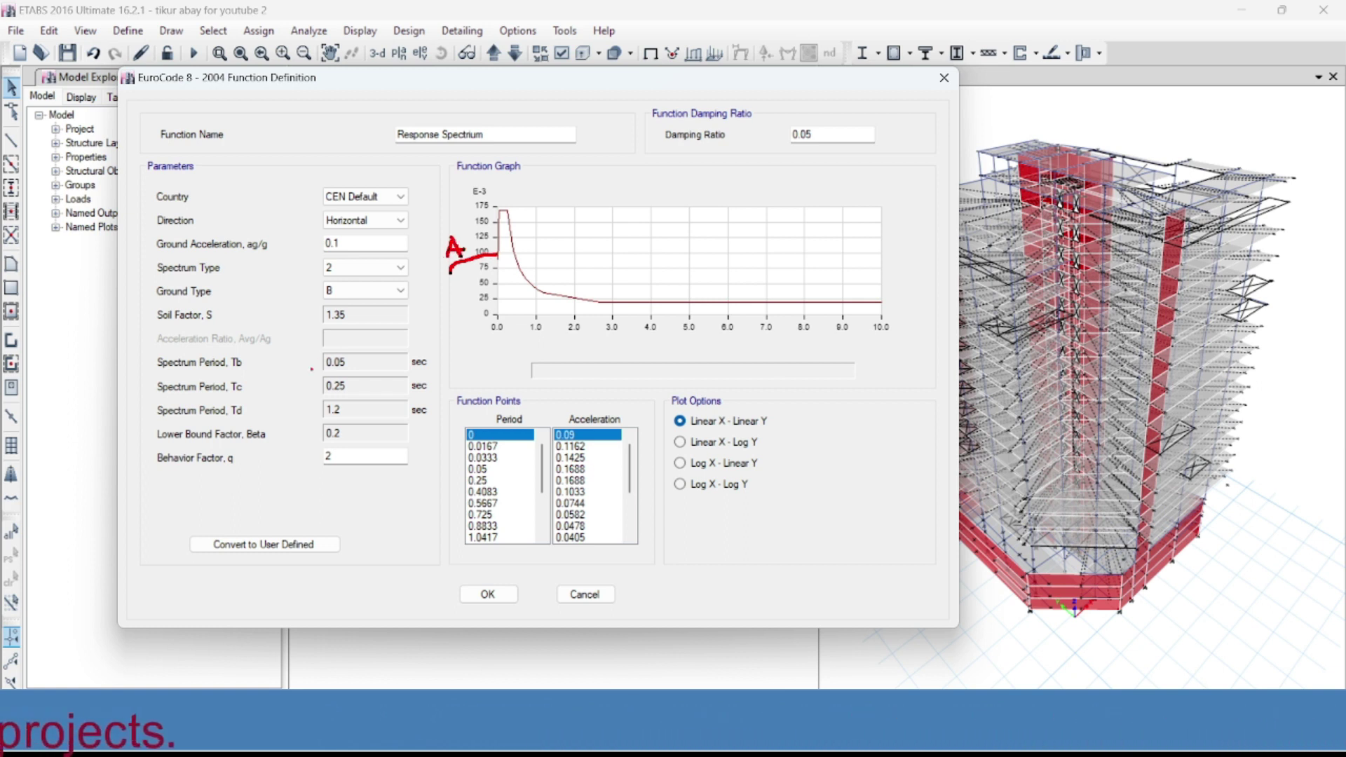
pyautogui.moveTo(434, 233)
pyautogui.mouseDown()
pyautogui.moveTo(434, 256)
pyautogui.moveTo(499, 195)
pyautogui.moveTo(541, 178)
pyautogui.mouseUp()
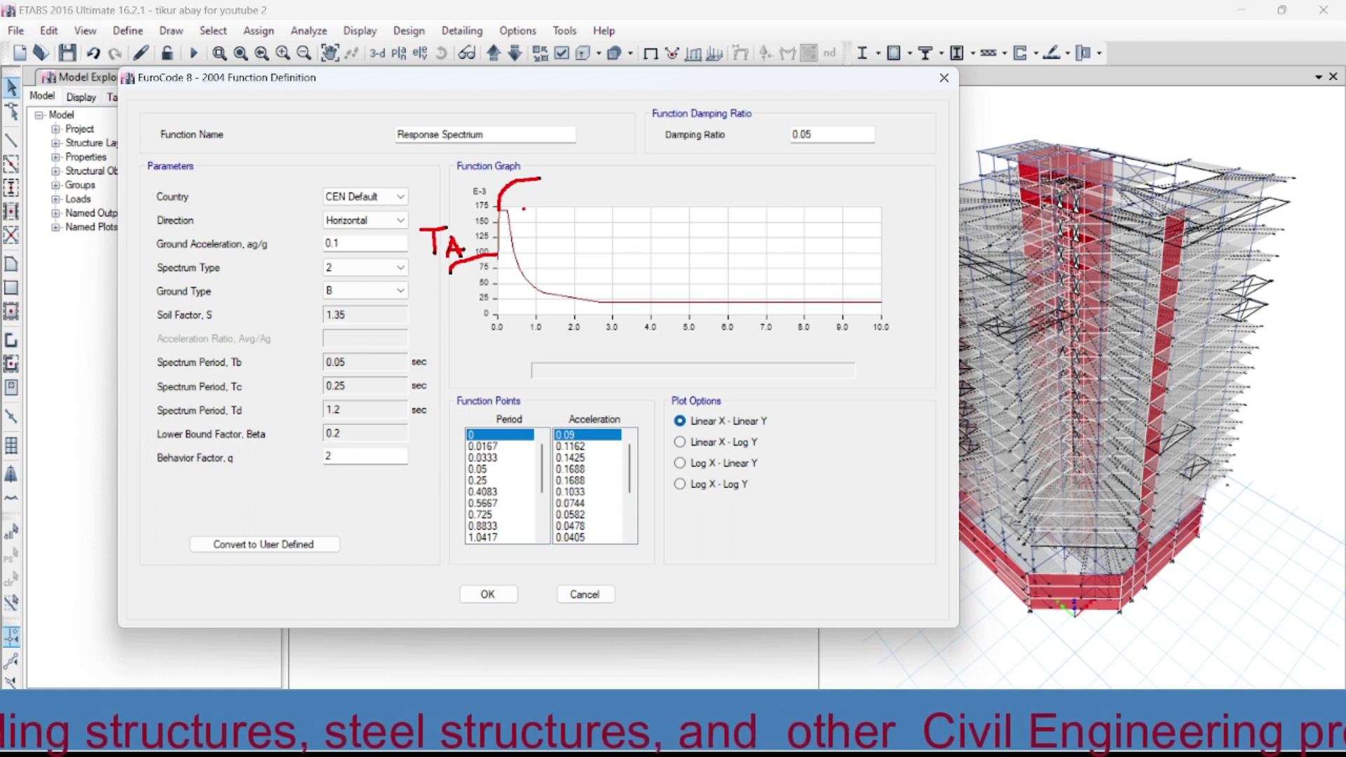
pyautogui.moveTo(556, 174)
pyautogui.mouseDown()
pyautogui.moveTo(557, 188)
pyautogui.moveTo(574, 167)
pyautogui.moveTo(573, 184)
pyautogui.mouseUp()
pyautogui.moveTo(573, 183); pyautogui.dragTo(575, 191)
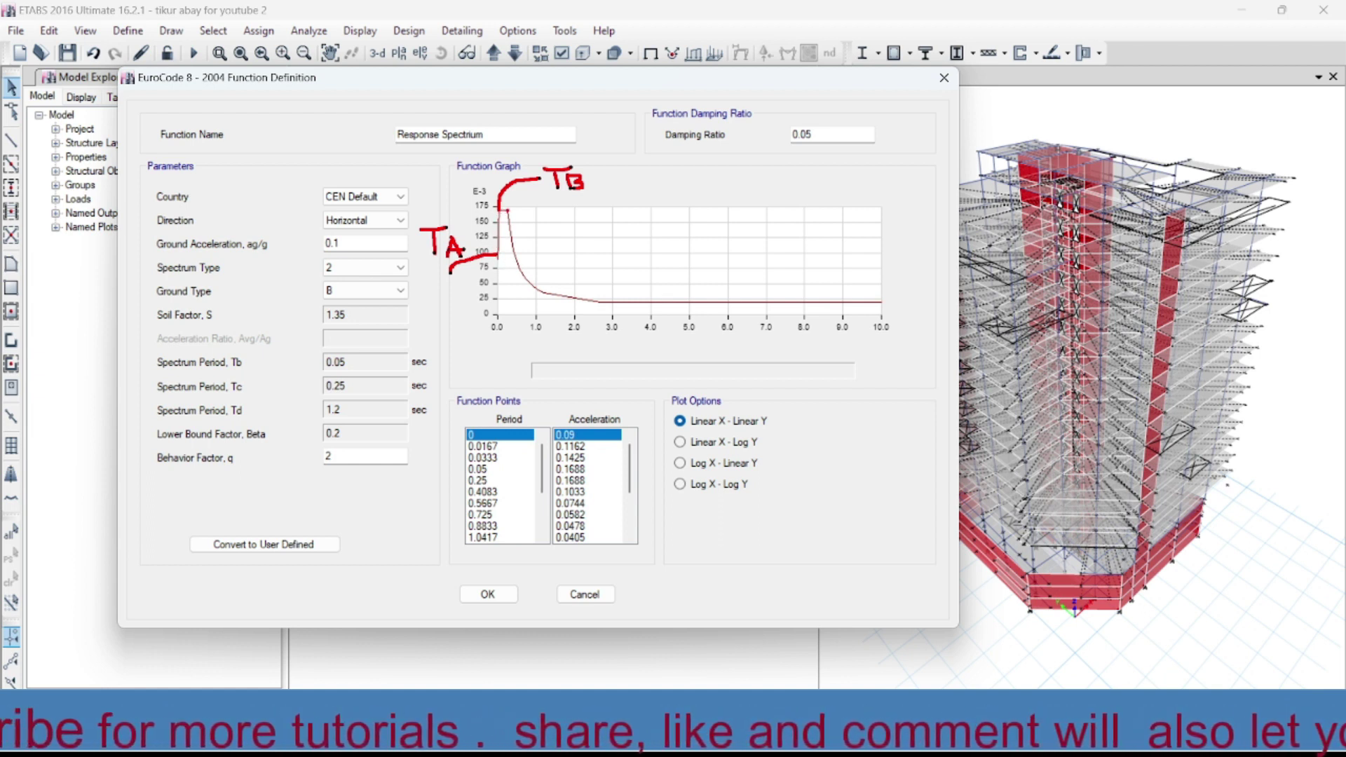
pyautogui.moveTo(510, 209)
pyautogui.mouseDown()
pyautogui.moveTo(663, 191)
pyautogui.moveTo(672, 177)
pyautogui.moveTo(695, 191)
pyautogui.moveTo(690, 172)
pyautogui.moveTo(711, 169)
pyautogui.moveTo(716, 197)
pyautogui.mouseUp()
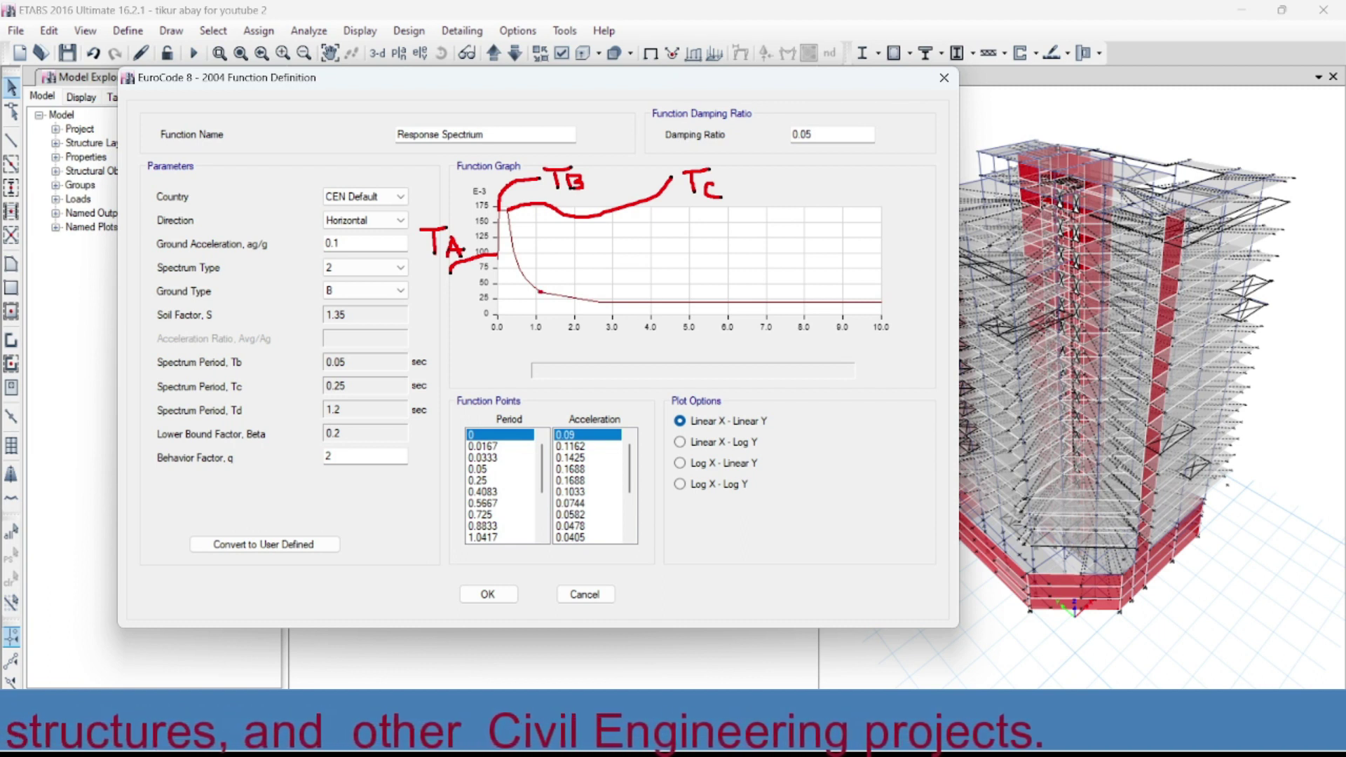
pyautogui.moveTo(540, 291)
pyautogui.mouseDown()
pyautogui.moveTo(600, 247)
pyautogui.moveTo(605, 270)
pyautogui.mouseUp()
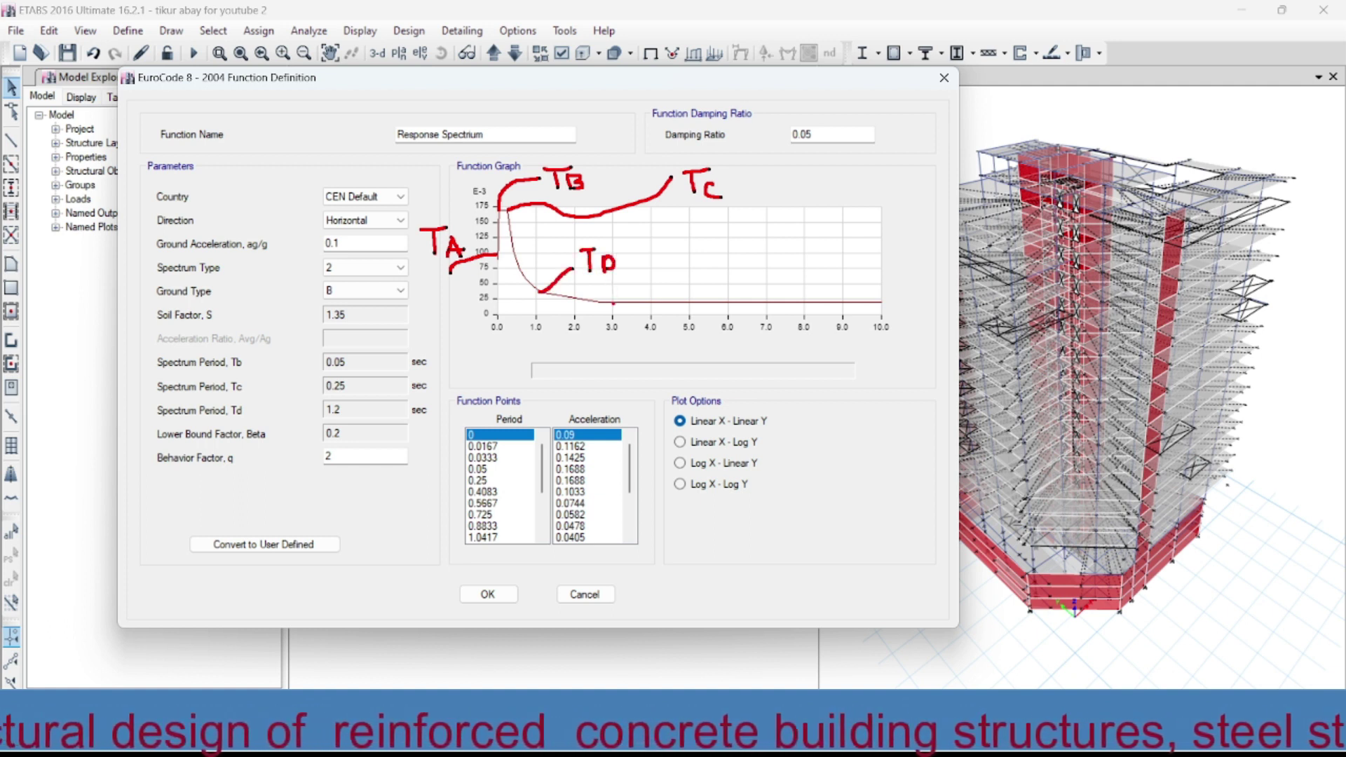
pyautogui.moveTo(602, 302)
pyautogui.mouseDown()
pyautogui.moveTo(649, 265)
pyautogui.moveTo(664, 280)
pyautogui.moveTo(659, 257)
pyautogui.moveTo(682, 254)
pyautogui.mouseUp()
pyautogui.moveTo(677, 262); pyautogui.dragTo(703, 277)
pyautogui.moveTo(681, 270); pyautogui.dragTo(704, 259)
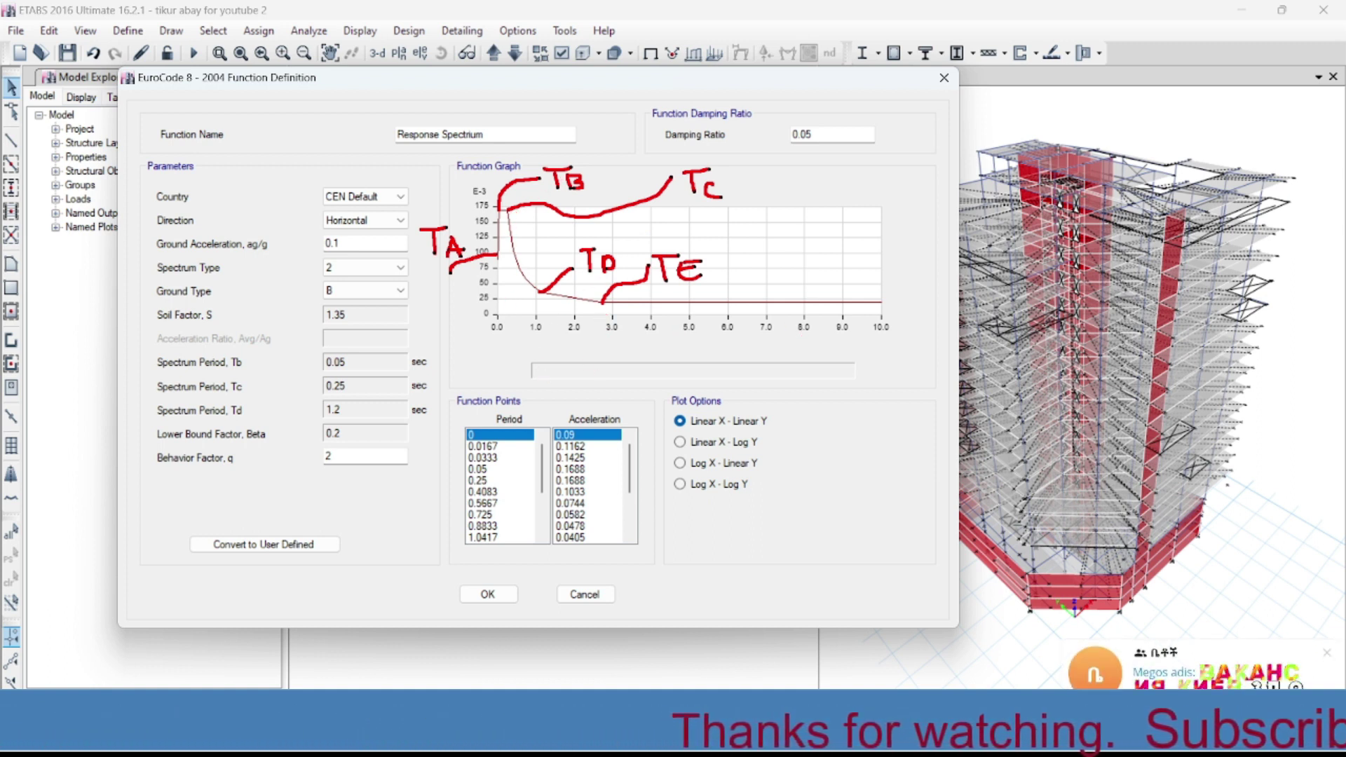
pyautogui.moveTo(917, 317)
pyautogui.mouseDown()
pyautogui.moveTo(922, 344)
pyautogui.moveTo(949, 344)
pyautogui.moveTo(932, 329)
pyautogui.mouseUp()
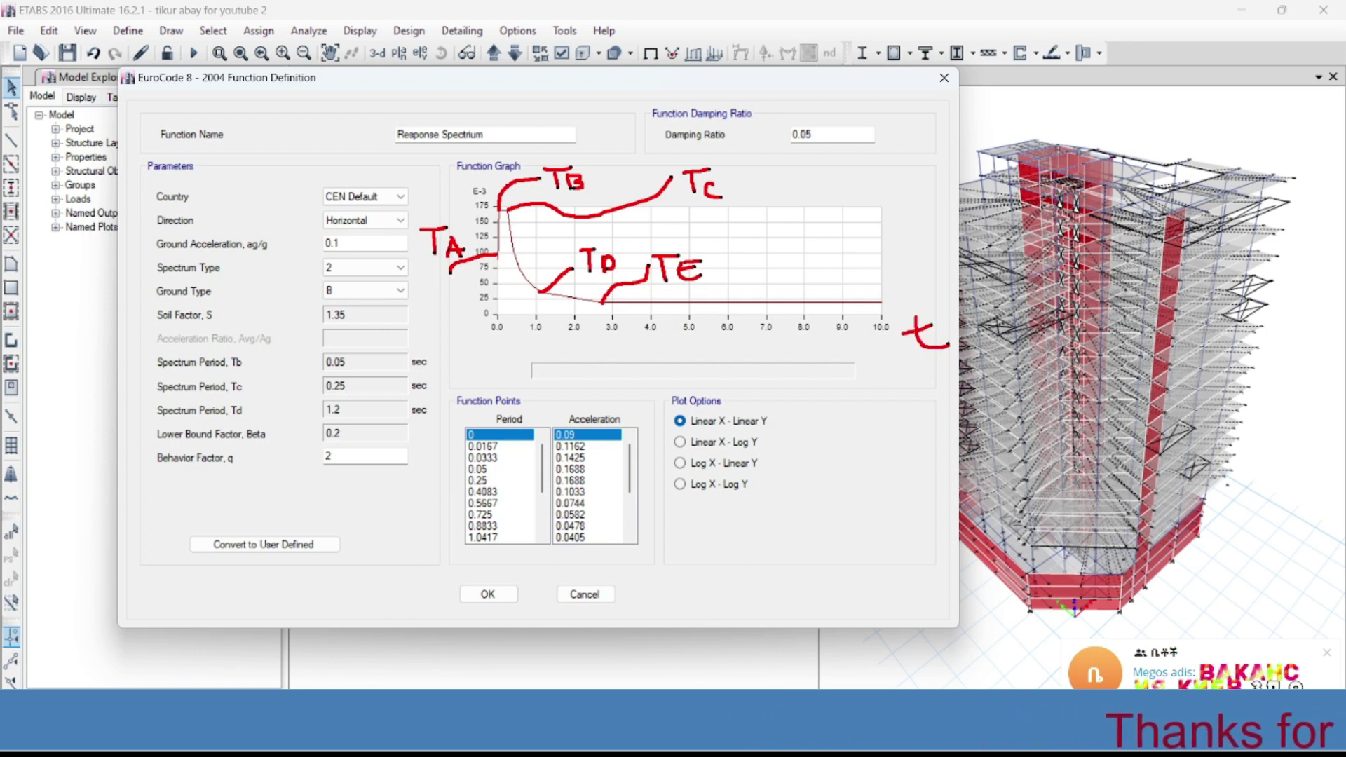
pyautogui.moveTo(439, 200)
pyautogui.mouseDown()
pyautogui.moveTo(454, 191)
pyautogui.moveTo(461, 209)
pyautogui.mouseUp()
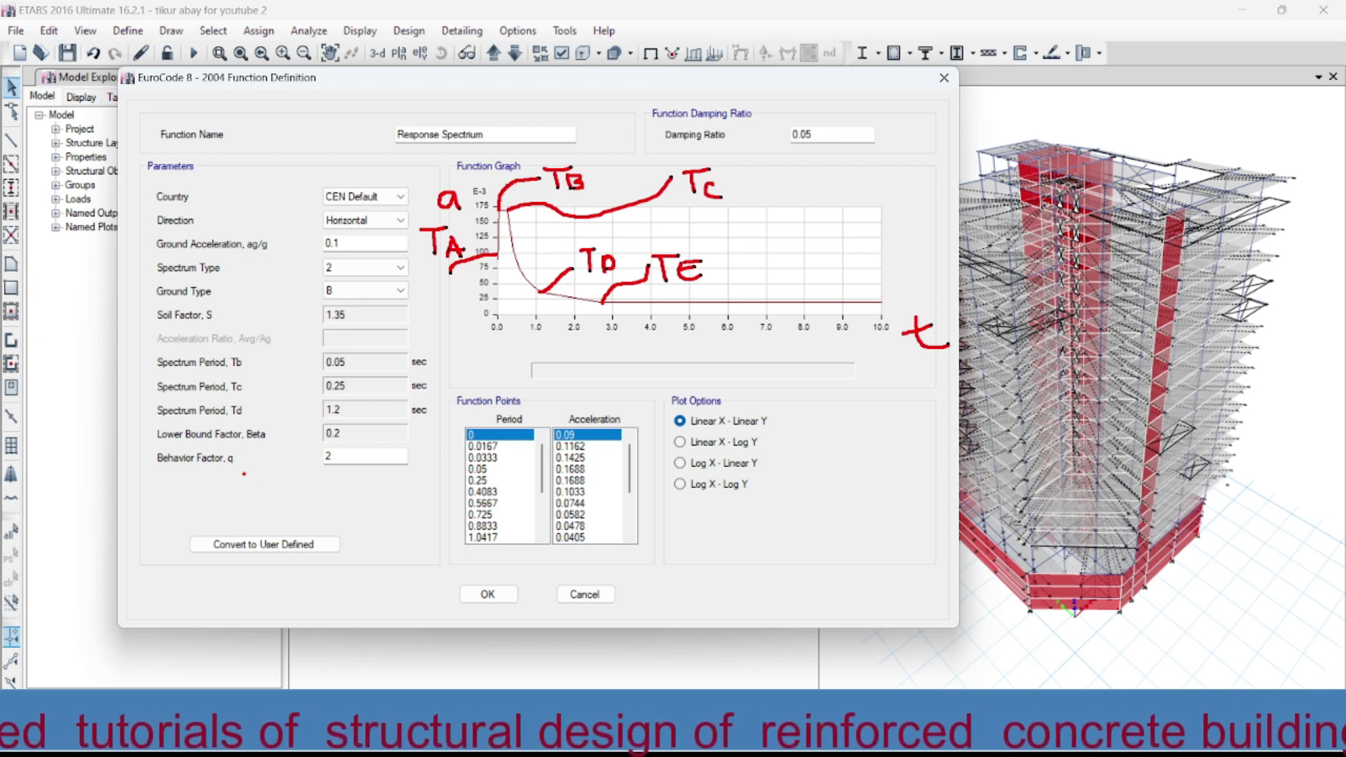
pyautogui.click(584, 594)
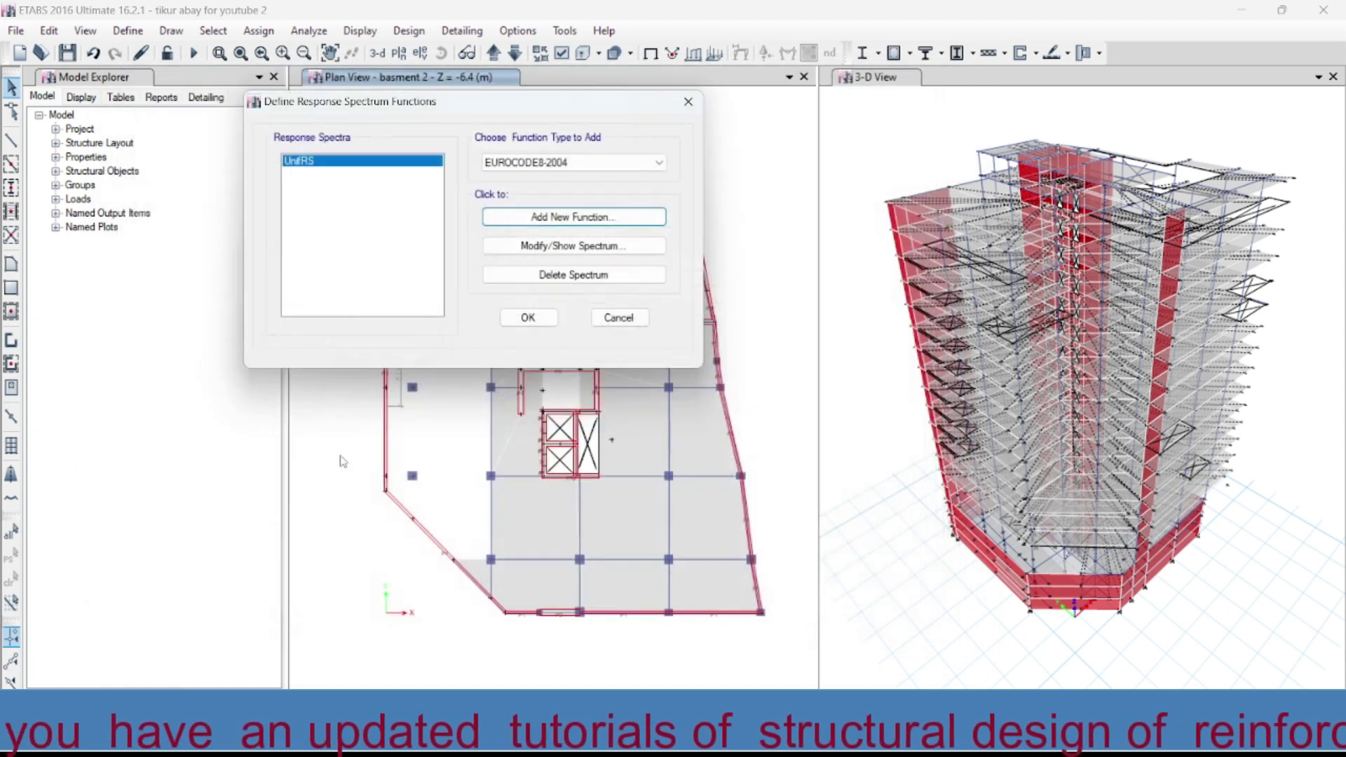
# Step: Add a EUROCODE8-2004 response spectrum function again and name it Response spectrum
pyautogui.click(566, 219)
pyautogui.click(504, 251)
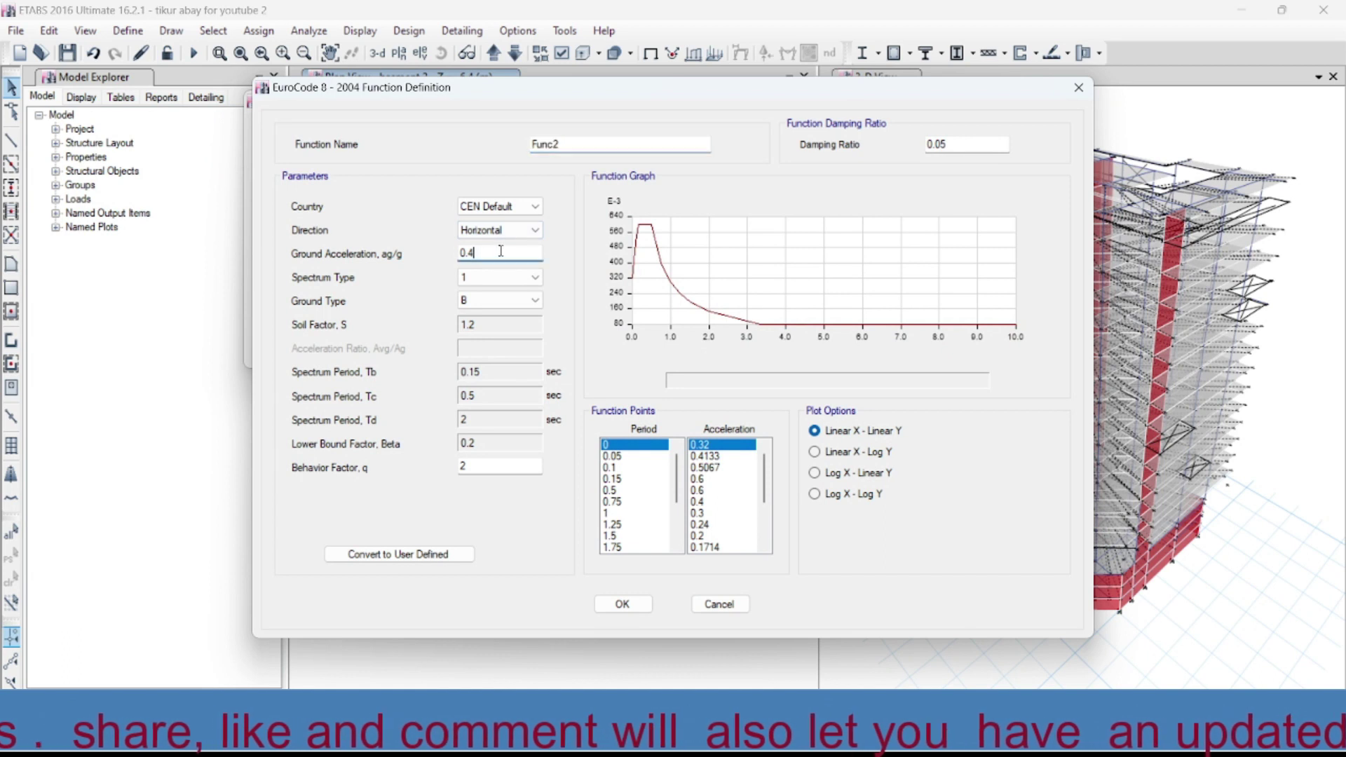
pyautogui.doubleClick(600, 146)
pyautogui.write('R')
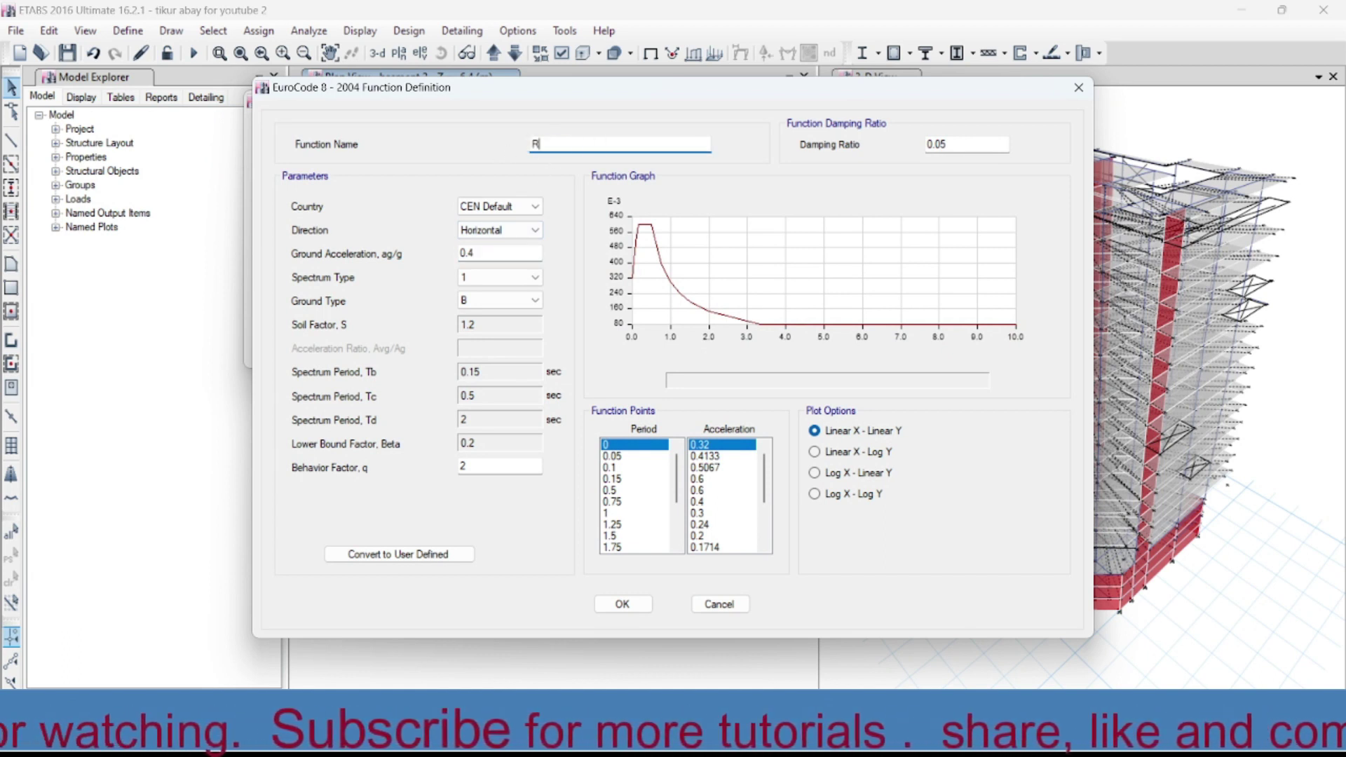
pyautogui.write('espon')
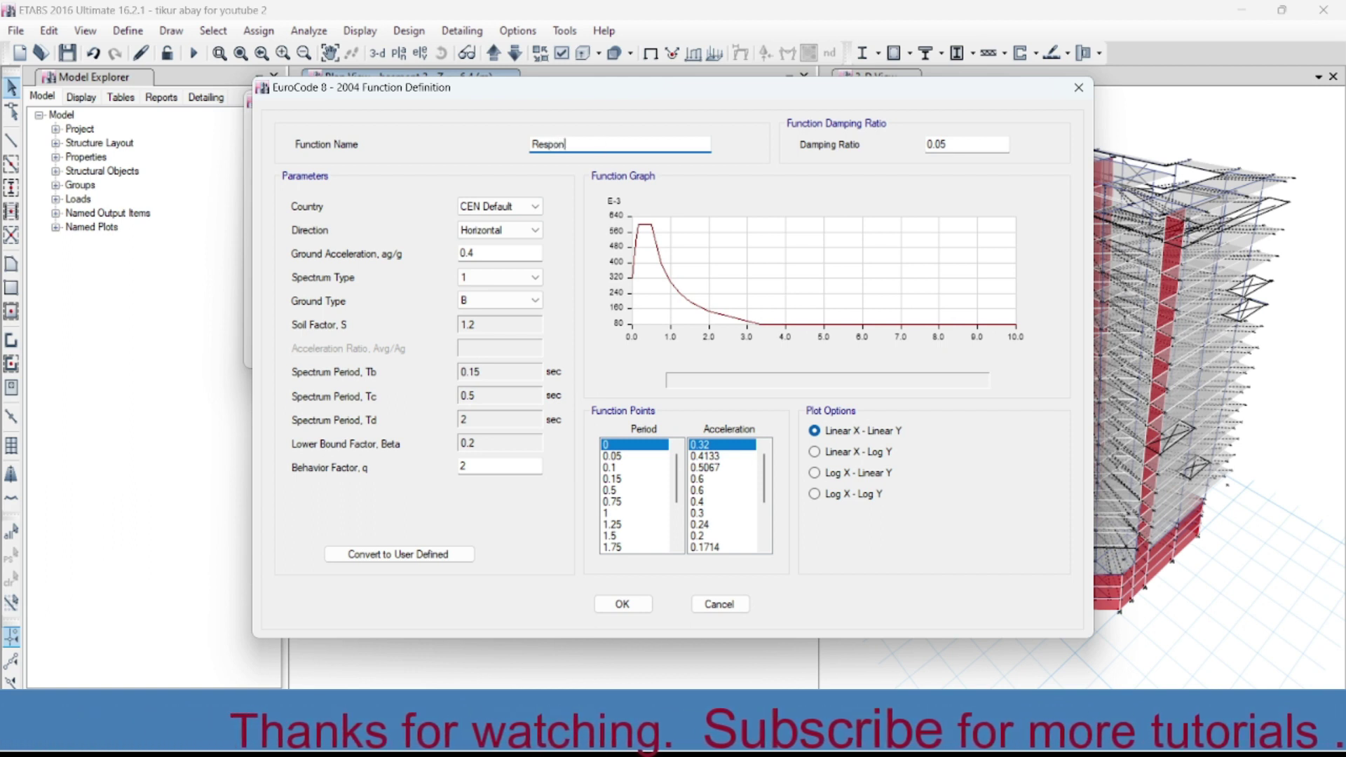
pyautogui.write('se spect')
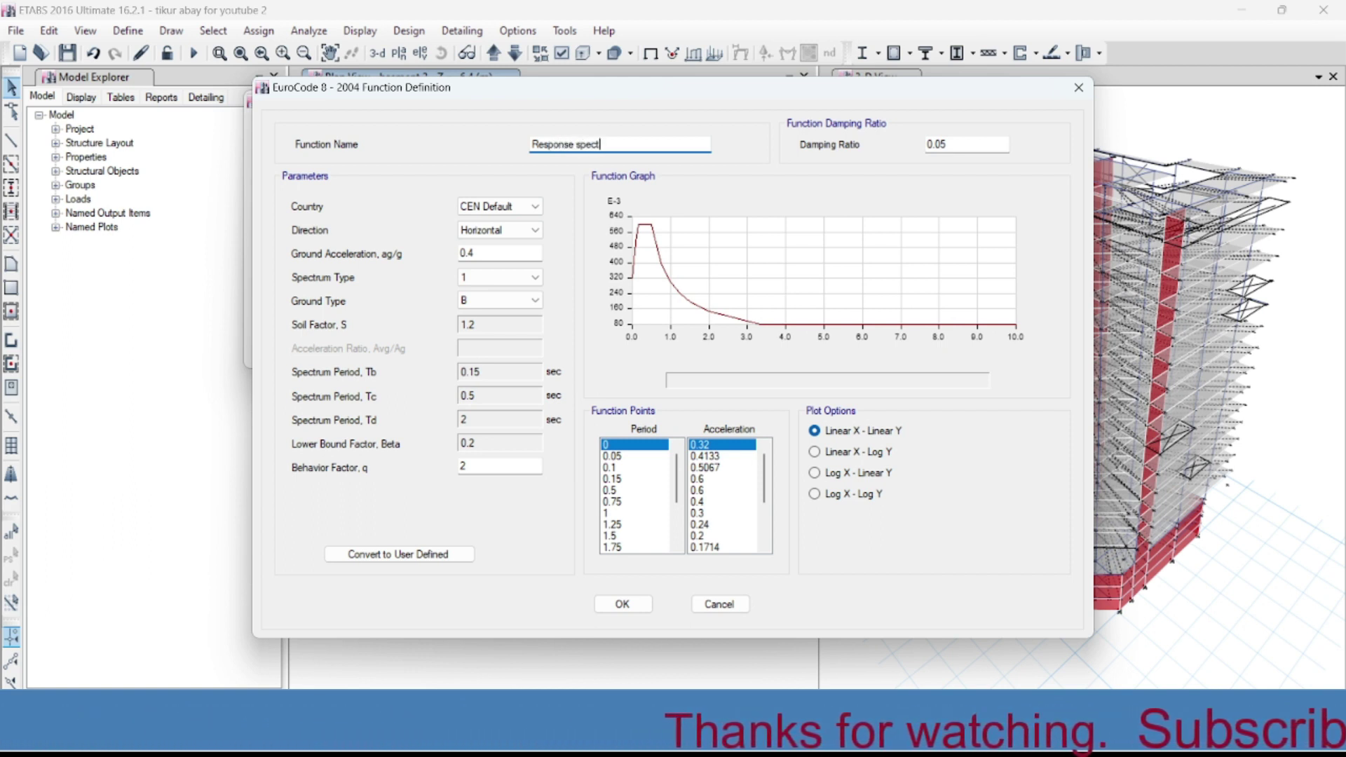
pyautogui.write('rum')
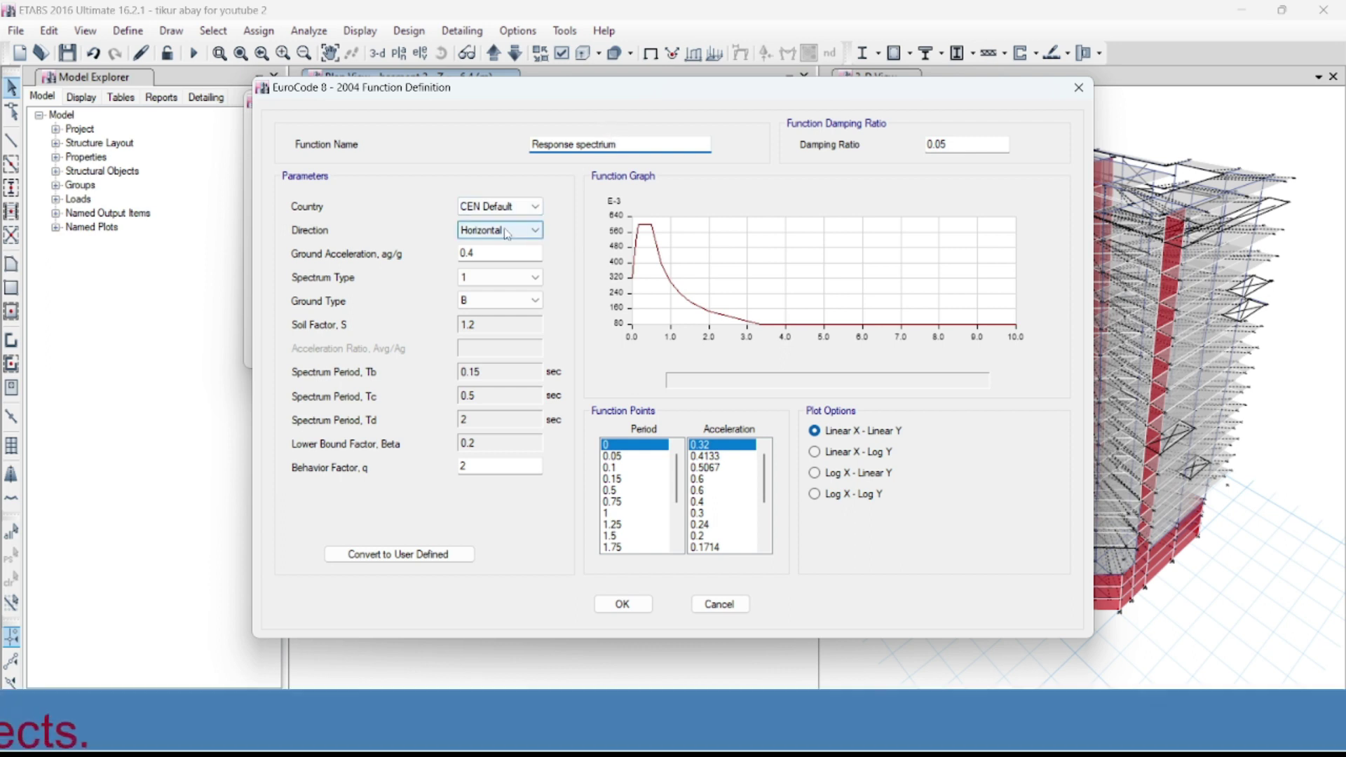
# Step: Set the function's ground acceleration ag/g to 0.1 and its spectrum type to 2
pyautogui.click(484, 252)
pyautogui.press('BackSpace')
pyautogui.write('1')
pyautogui.click(491, 277)
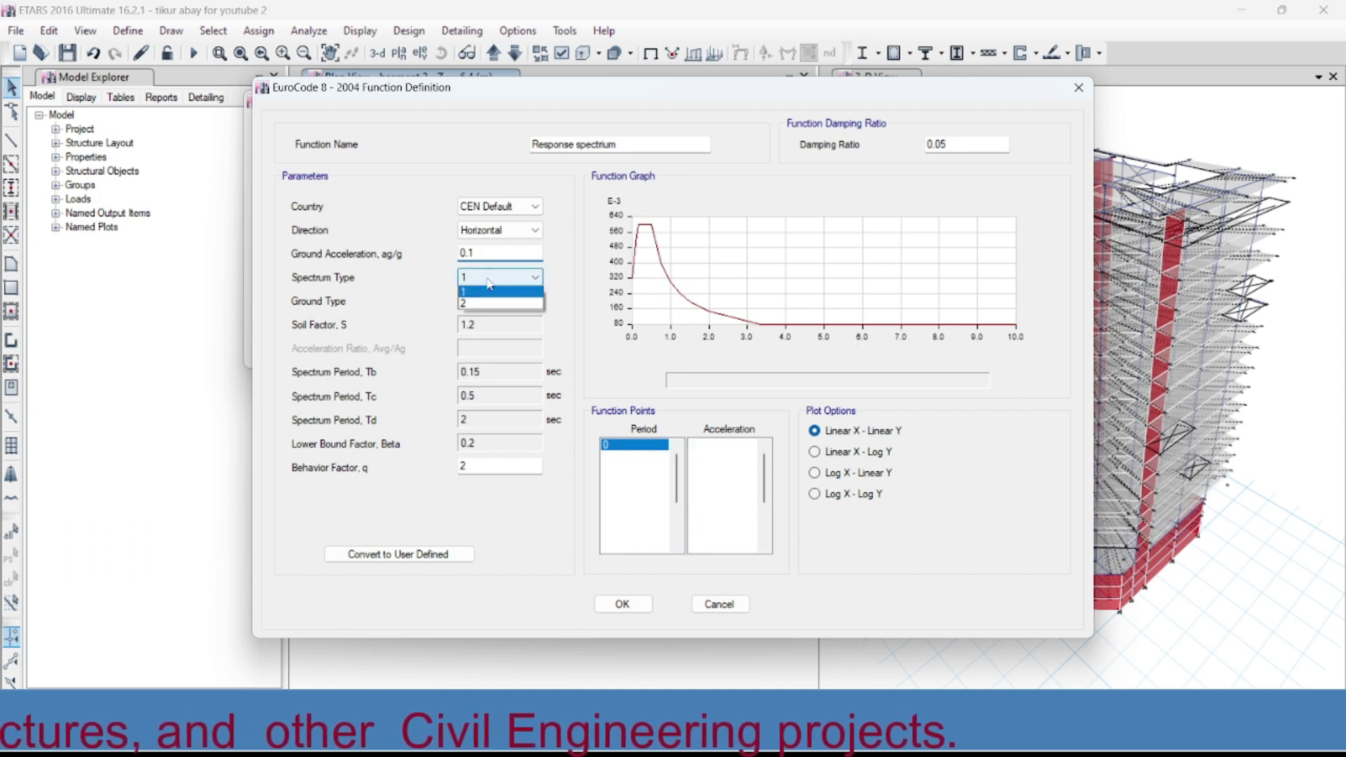
pyautogui.click(474, 306)
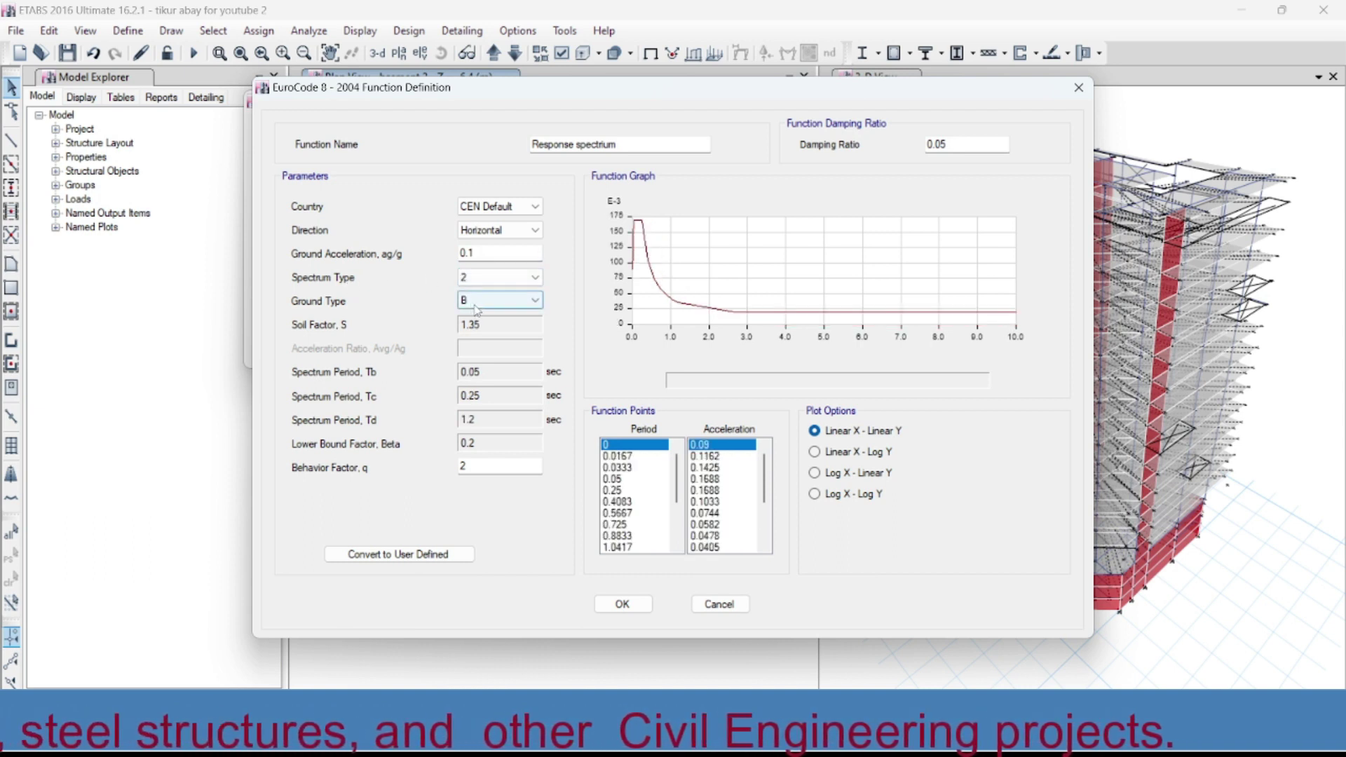
# Step: Set the behavior factor q of the response spectrum function to 2.4
pyautogui.doubleClick(475, 468)
pyautogui.write('2.4')
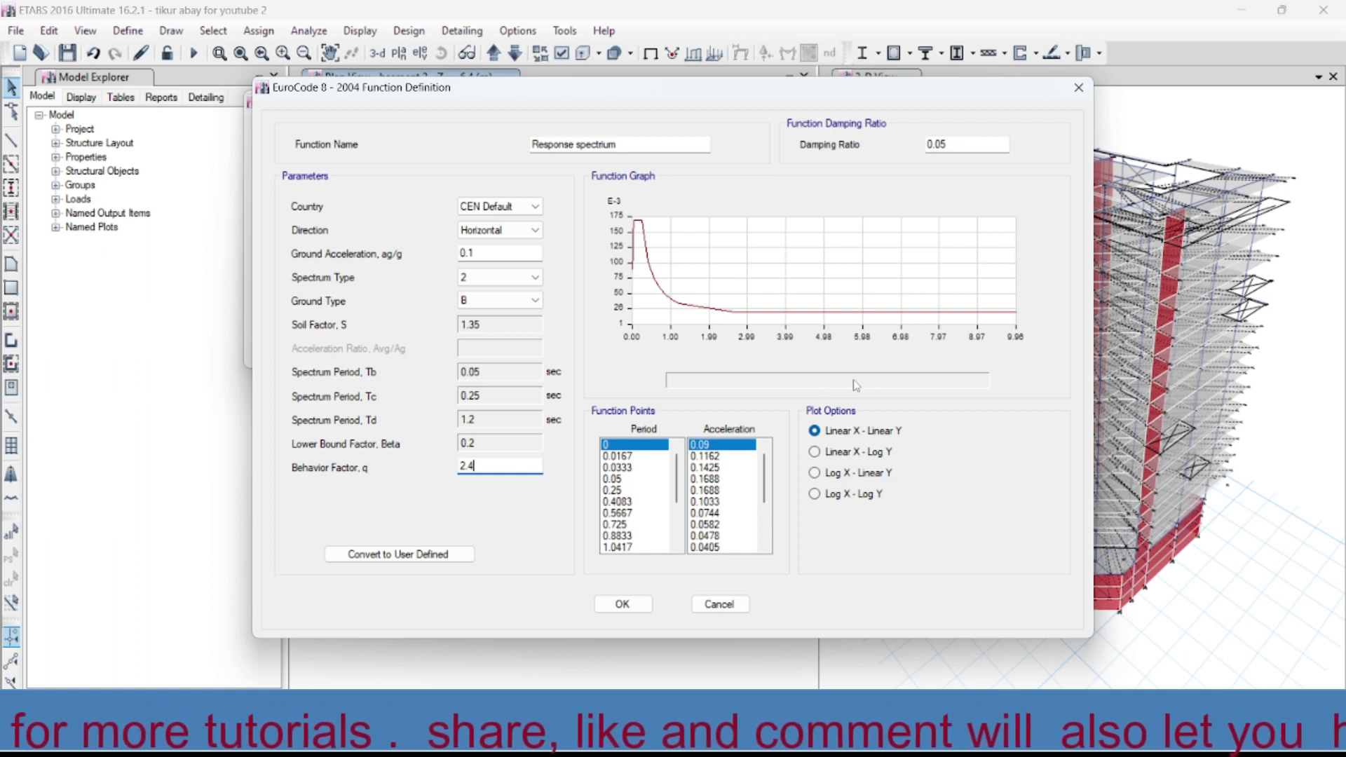
pyautogui.moveTo(642, 223)
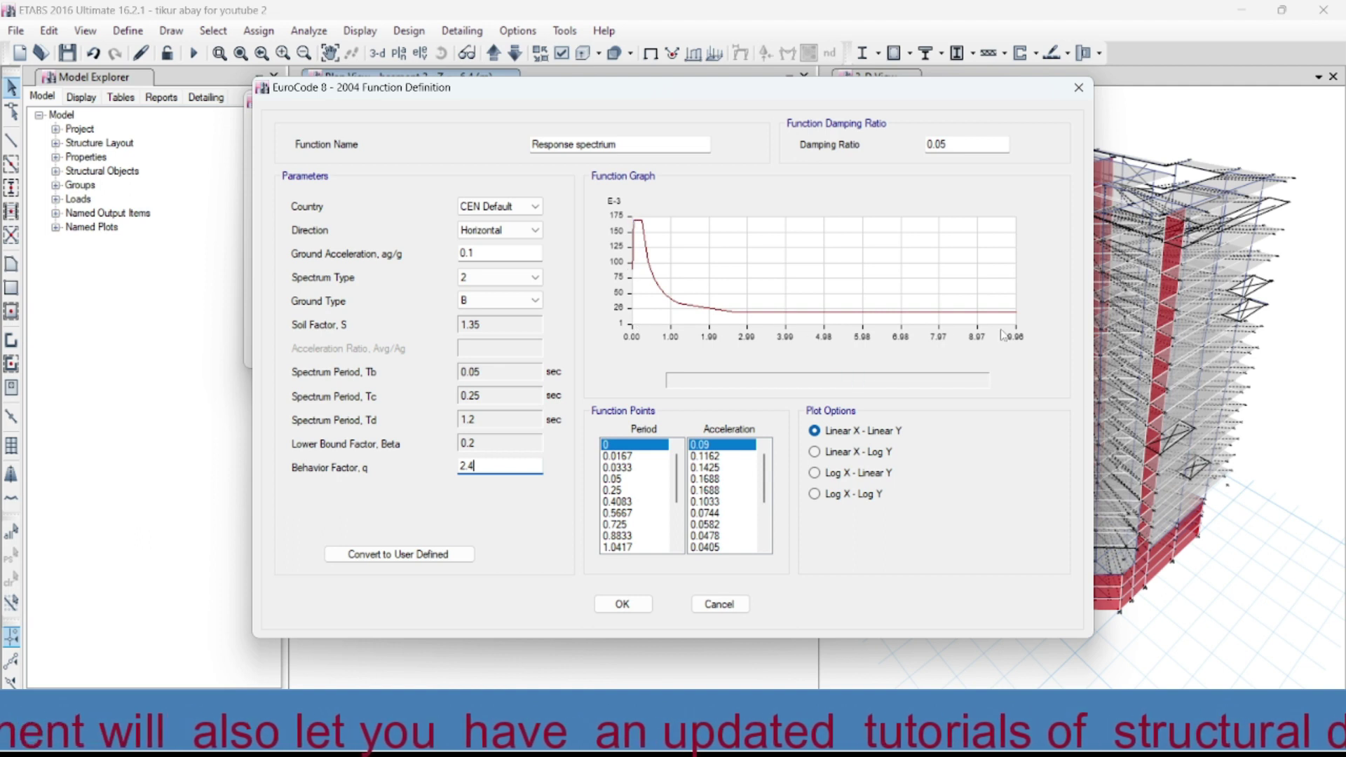
# Step: Accept the Response spectrum function, close the response spectrum definitions and save the model
pyautogui.click(623, 605)
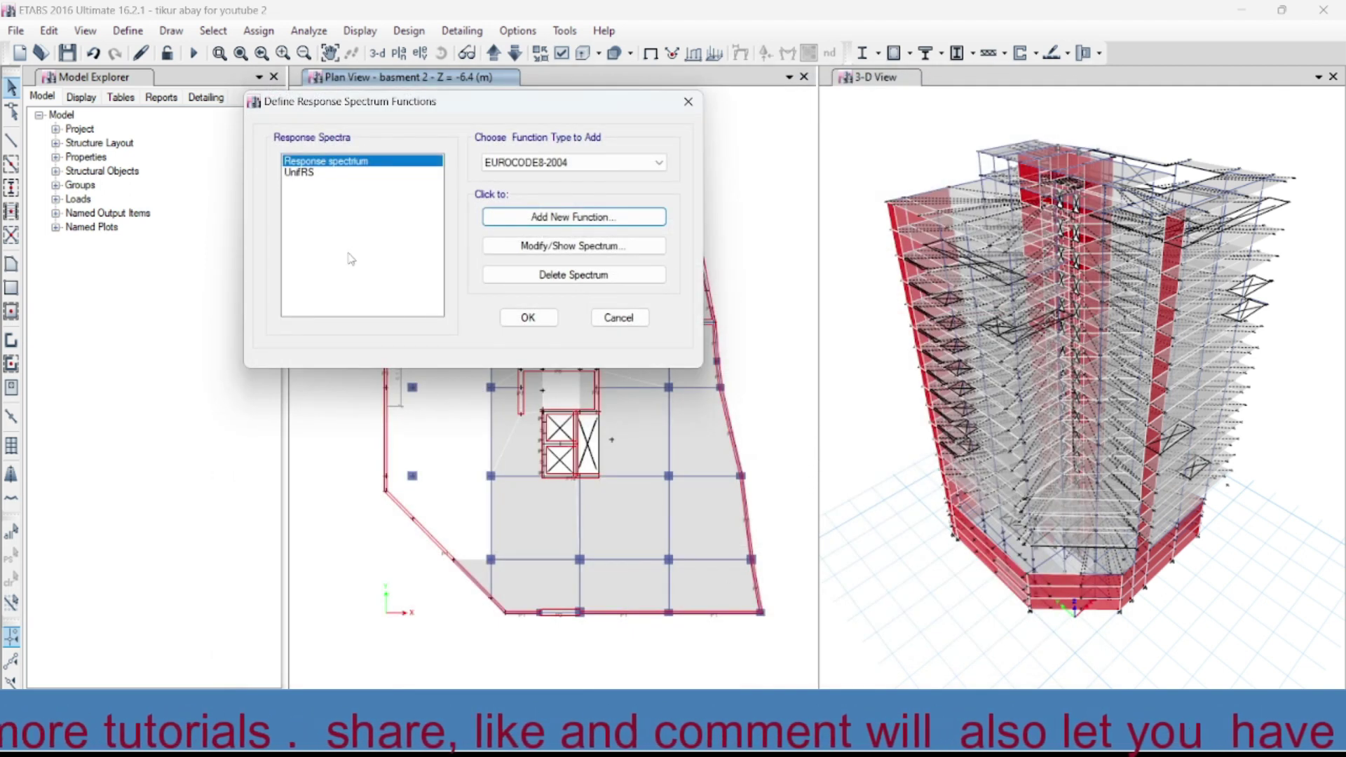
pyautogui.click(536, 319)
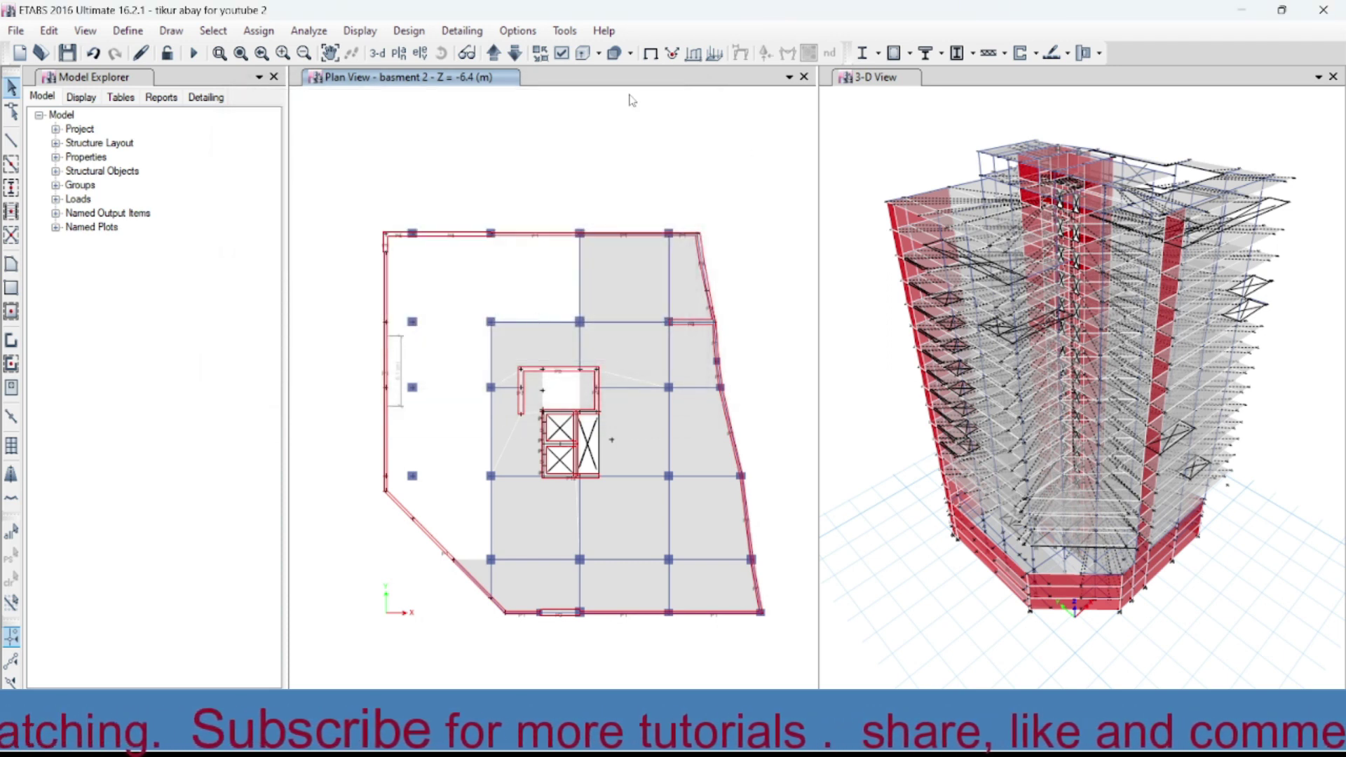
pyautogui.click(67, 53)
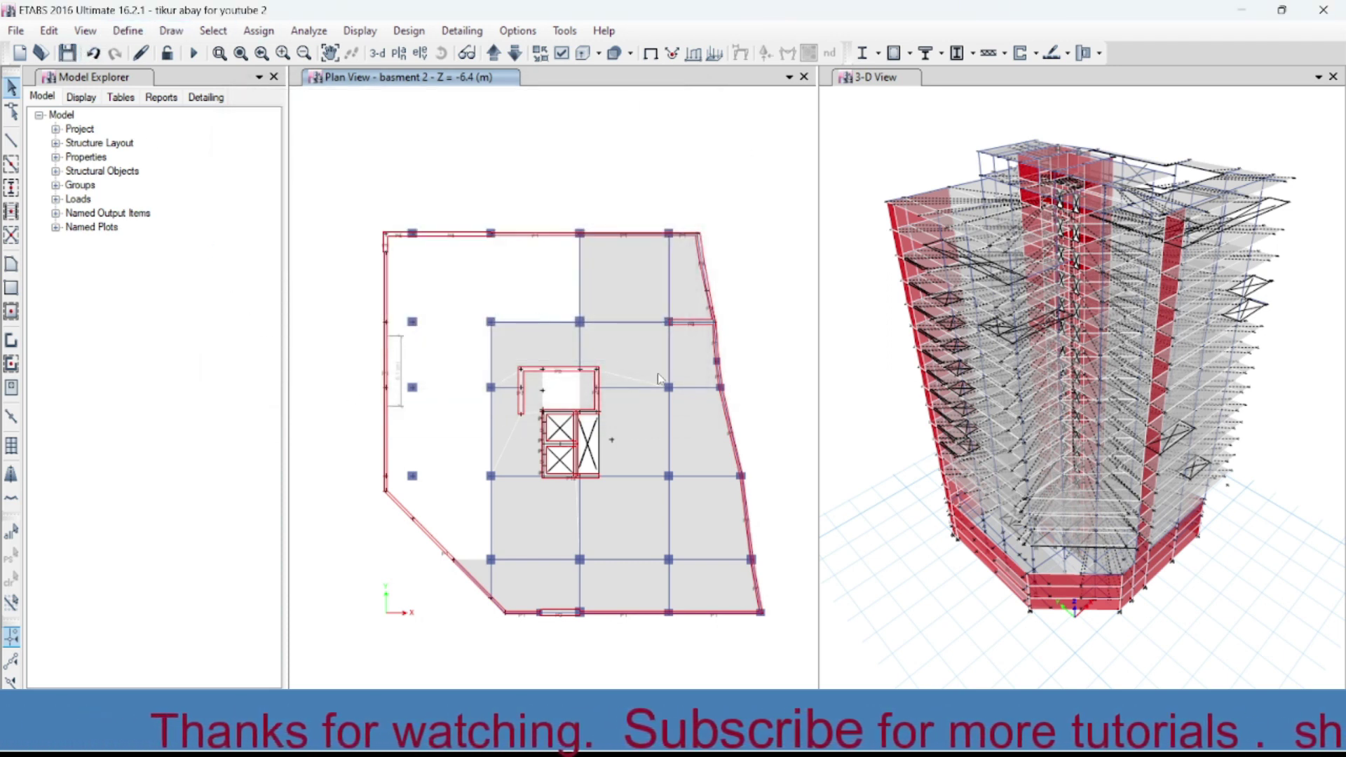